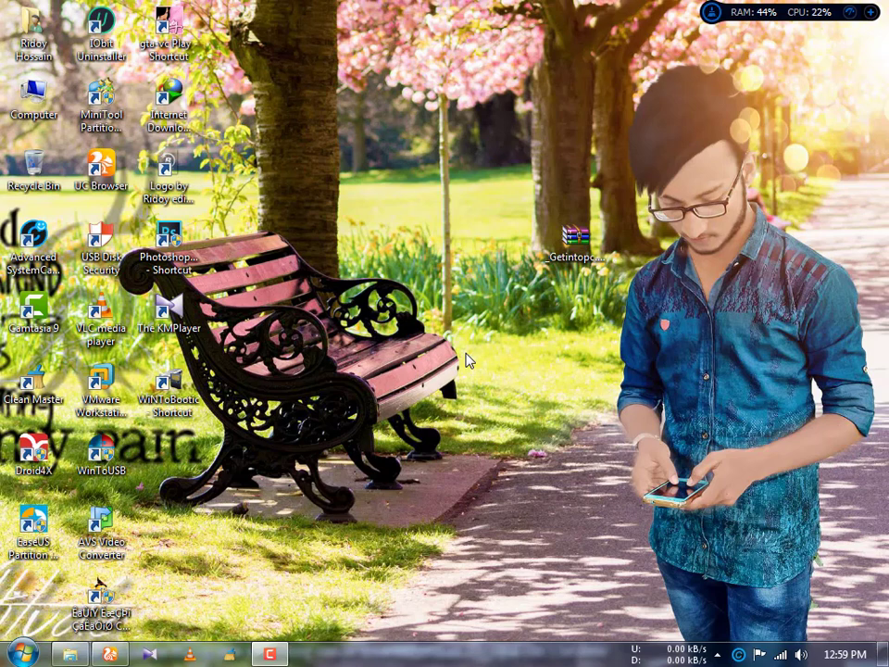
drag(441, 150, 627, 318)
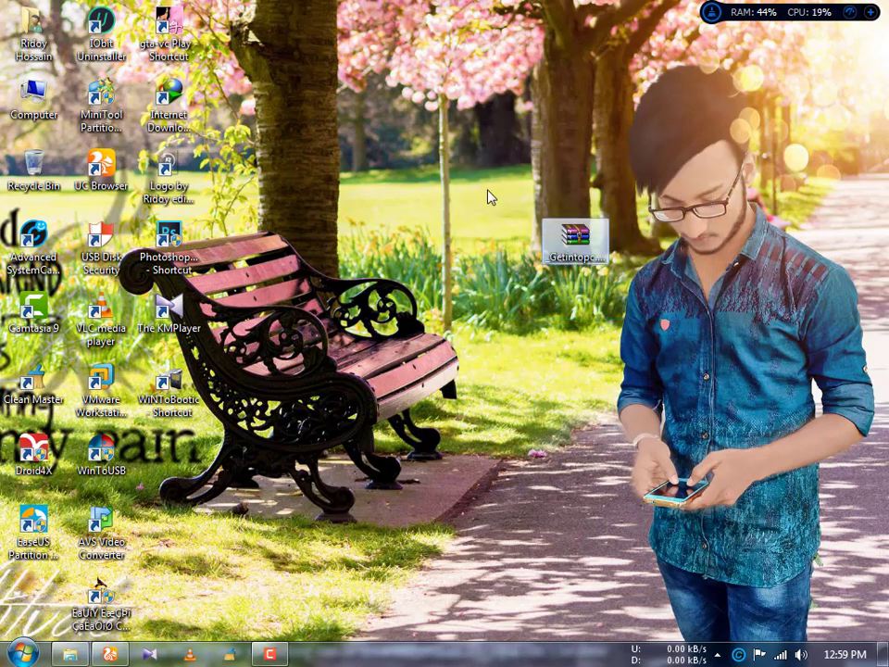
drag(487, 185, 648, 308)
drag(442, 153, 700, 307)
mouse_move(459, 195)
mouse_down()
mouse_move(729, 311)
mouse_move(649, 297)
mouse_up()
mouse_move(679, 199)
mouse_down()
mouse_move(426, 345)
mouse_move(435, 333)
mouse_up()
- Move the Icecream Screen Recorder archive to an empty spot in the middle of the desktop
drag(574, 236, 440, 236)
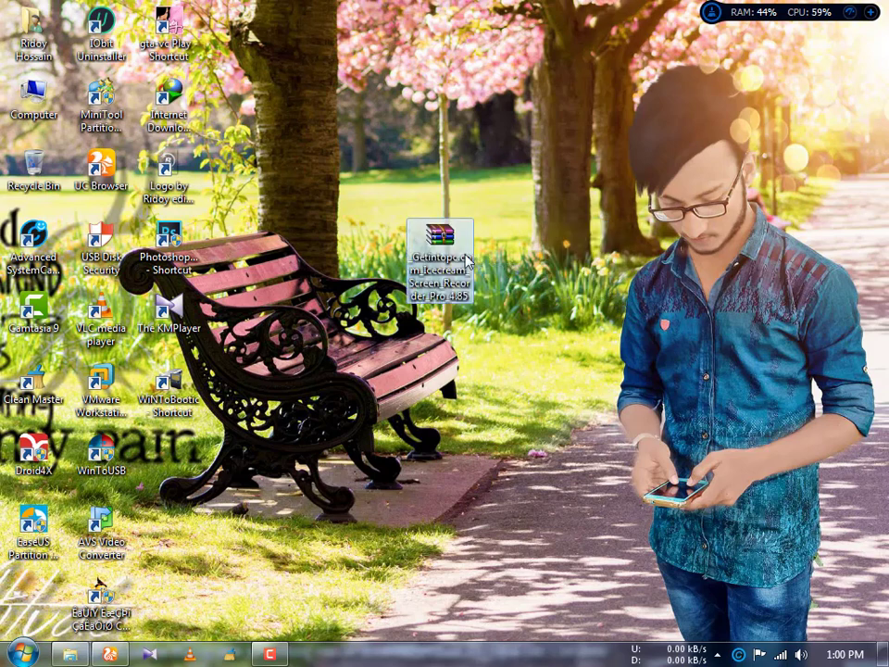
right_click(416, 140)
click(436, 178)
right_click(414, 130)
click(493, 179)
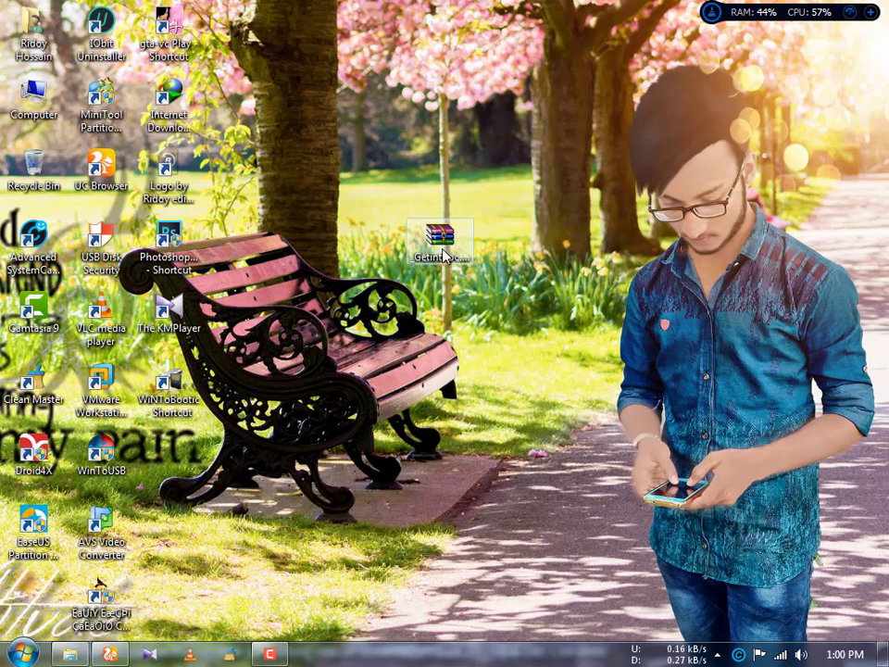
drag(441, 252, 509, 252)
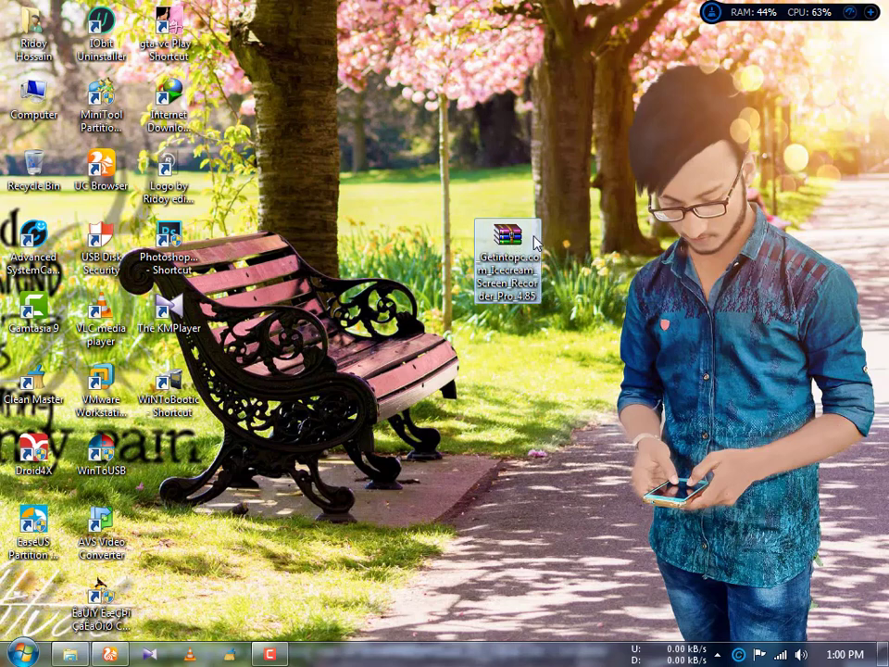
- Extract the Icecream Screen Recorder Pro 4.85 archive directly onto the desktop
right_click(504, 250)
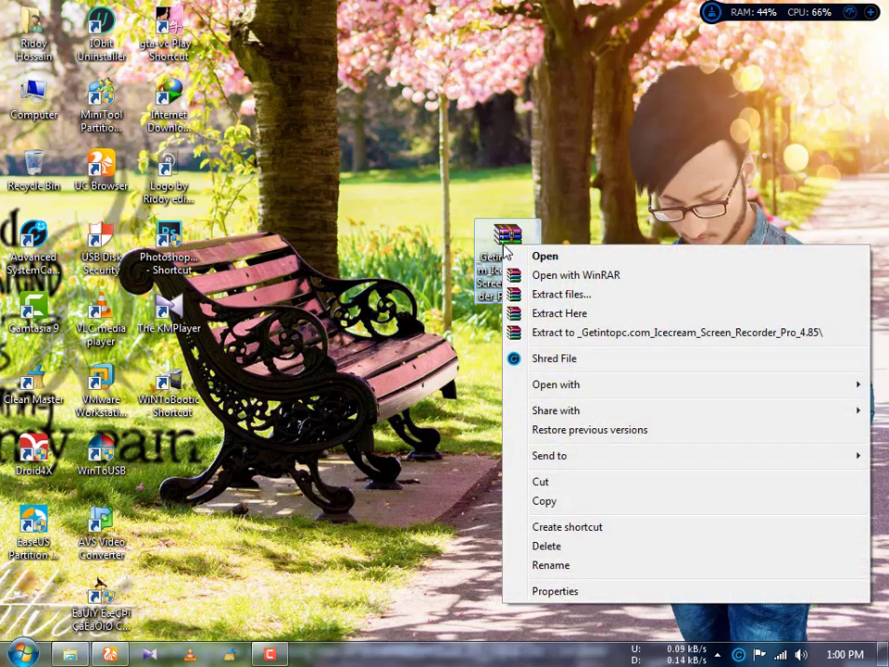
right_click(497, 234)
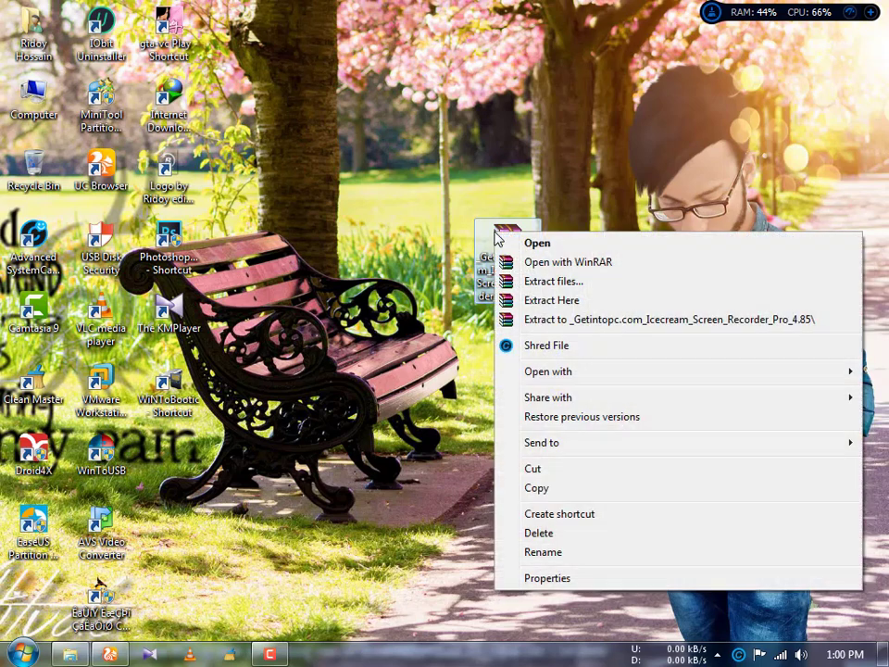
click(537, 301)
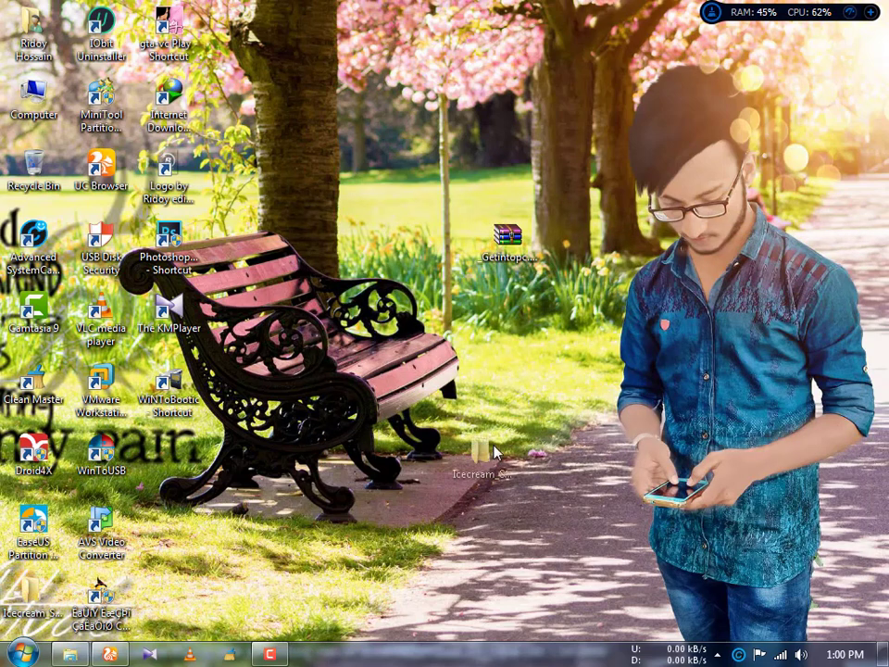
- Place the extracted Icecream Screen Recorder folder directly below the archive on the desktop
click(491, 246)
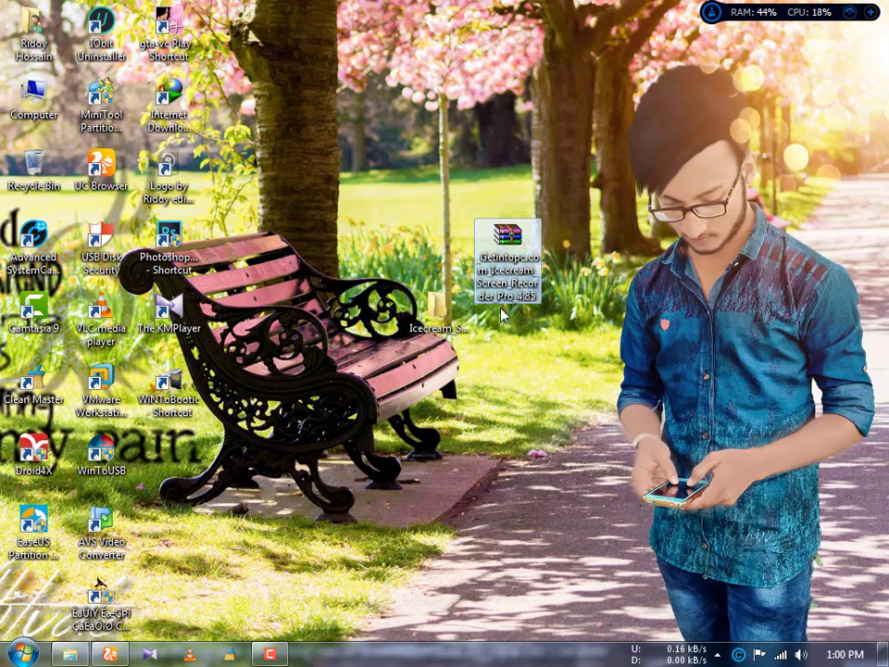
drag(454, 196, 581, 318)
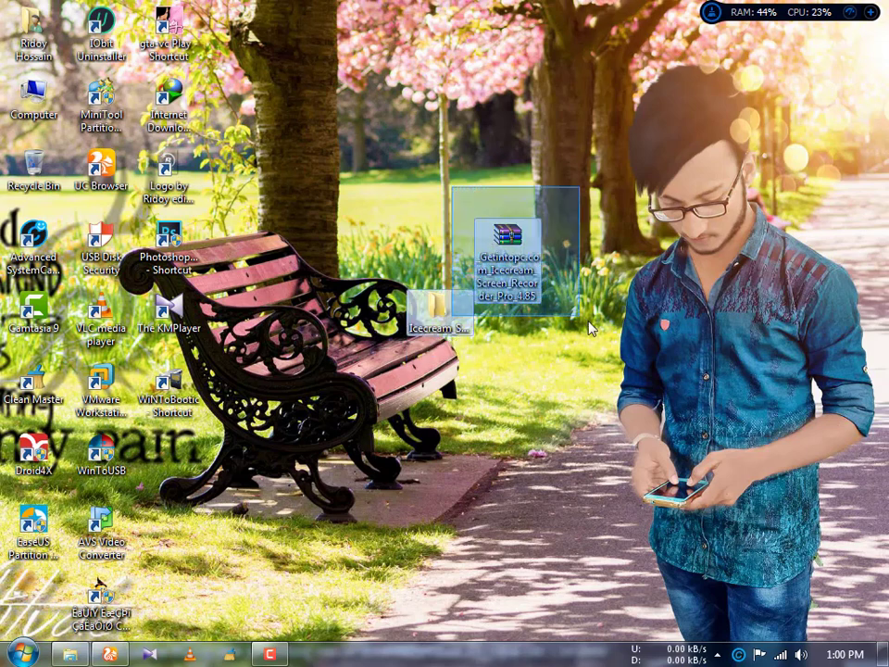
click(585, 194)
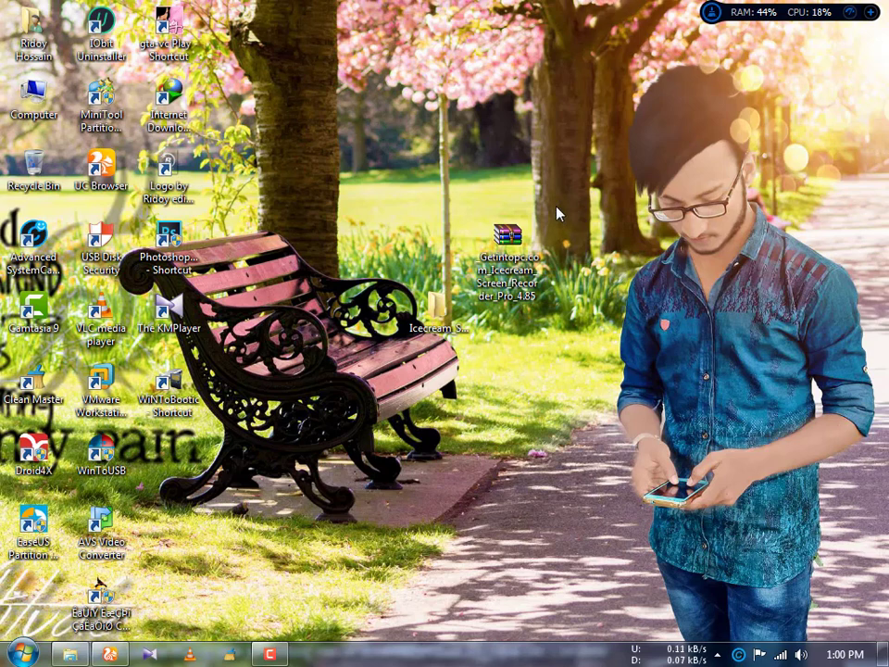
right_click(523, 239)
click(476, 353)
drag(437, 311, 509, 328)
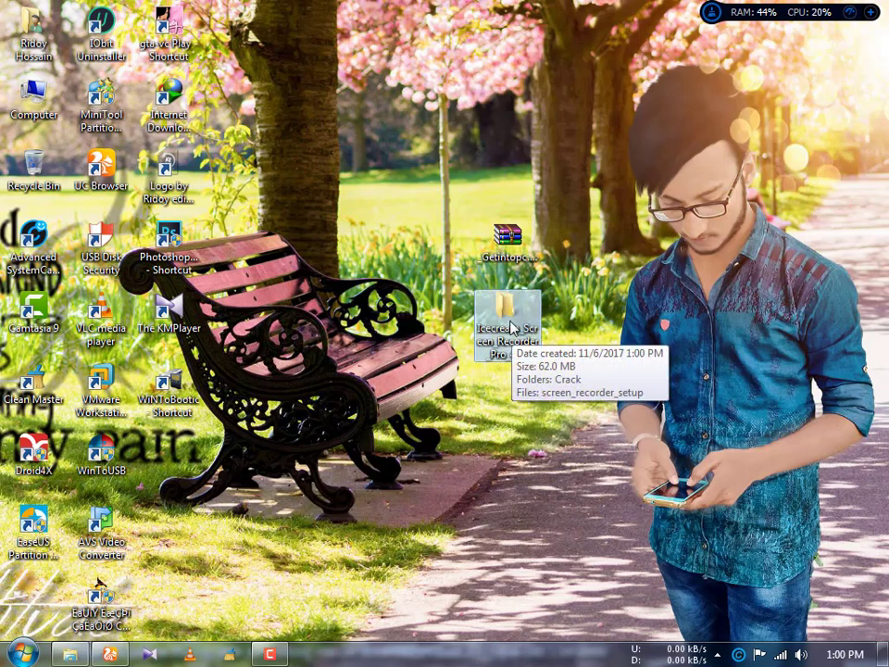
- Open the extracted Icecream_Screen_Recorder_Pro_4.85 folder and run screen_recorder_setup
double_click(509, 327)
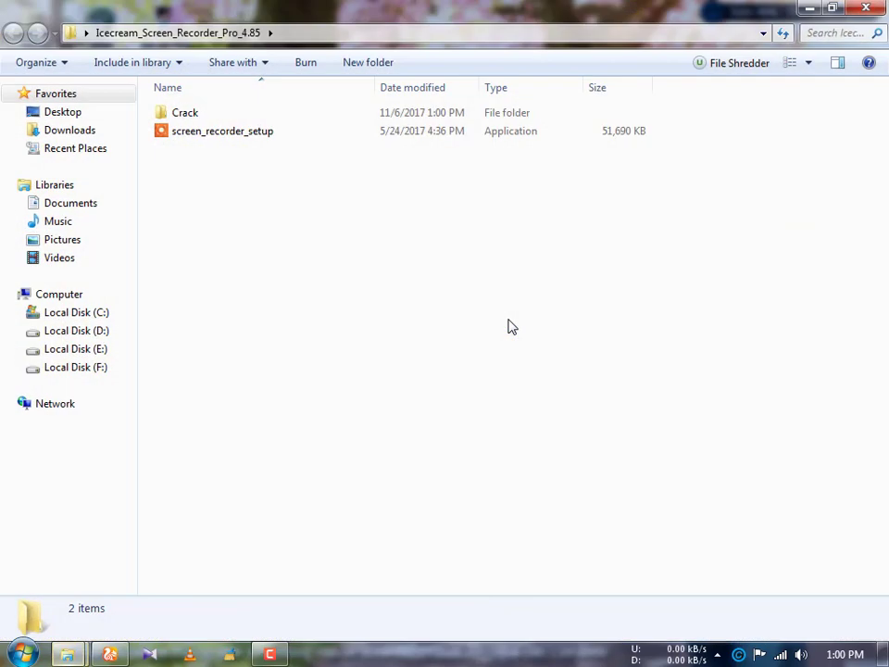
drag(221, 197, 212, 133)
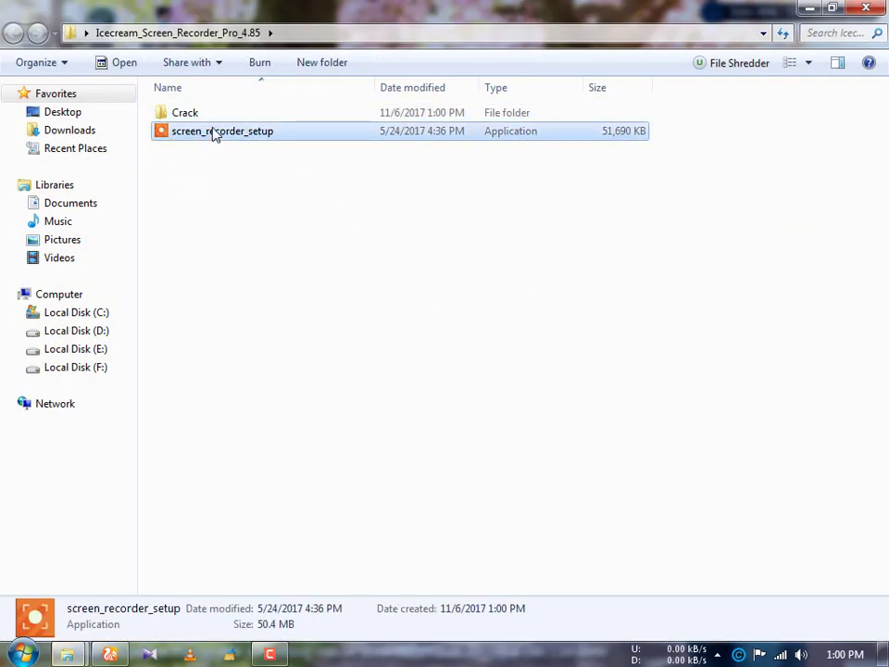
key(Up)
click(205, 134)
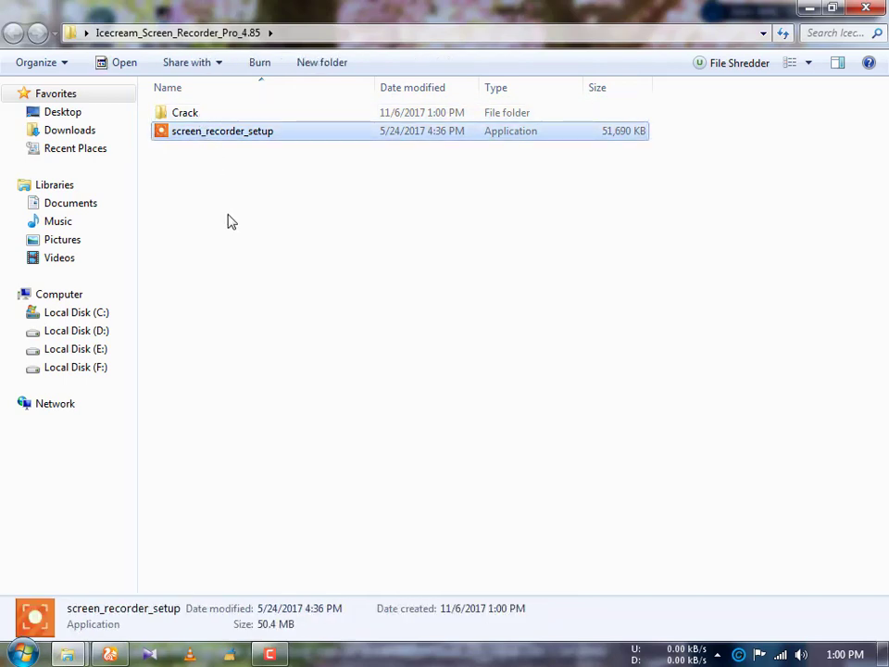
double_click(193, 137)
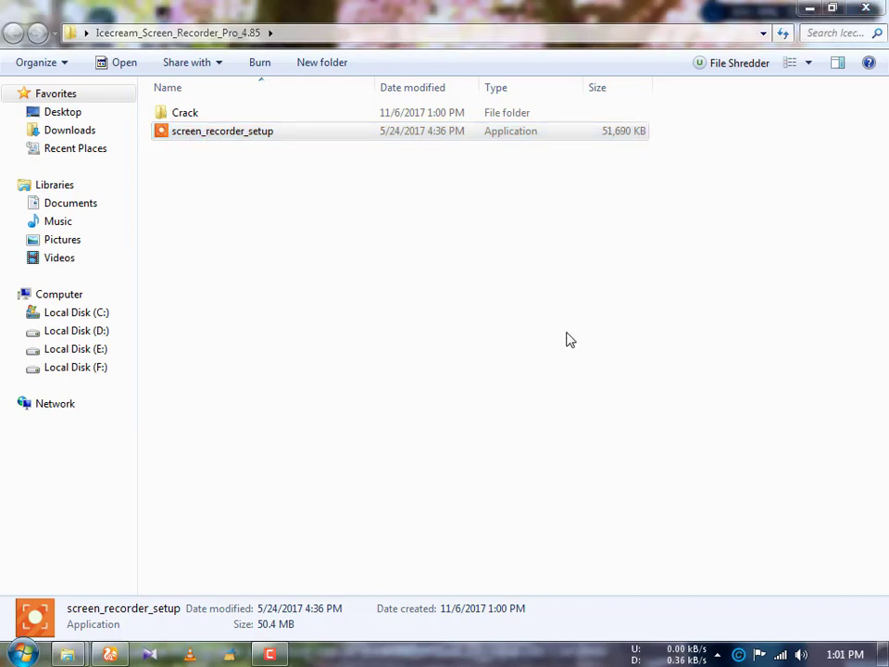
- Start the Icecream Screen Recorder setup wizard and accept its license agreement
click(461, 367)
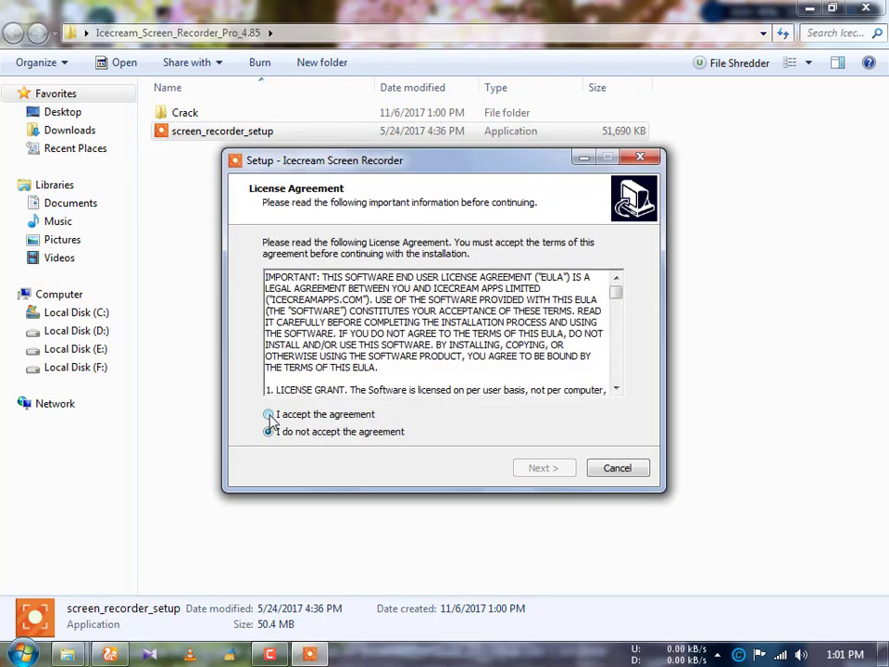
click(268, 415)
click(554, 470)
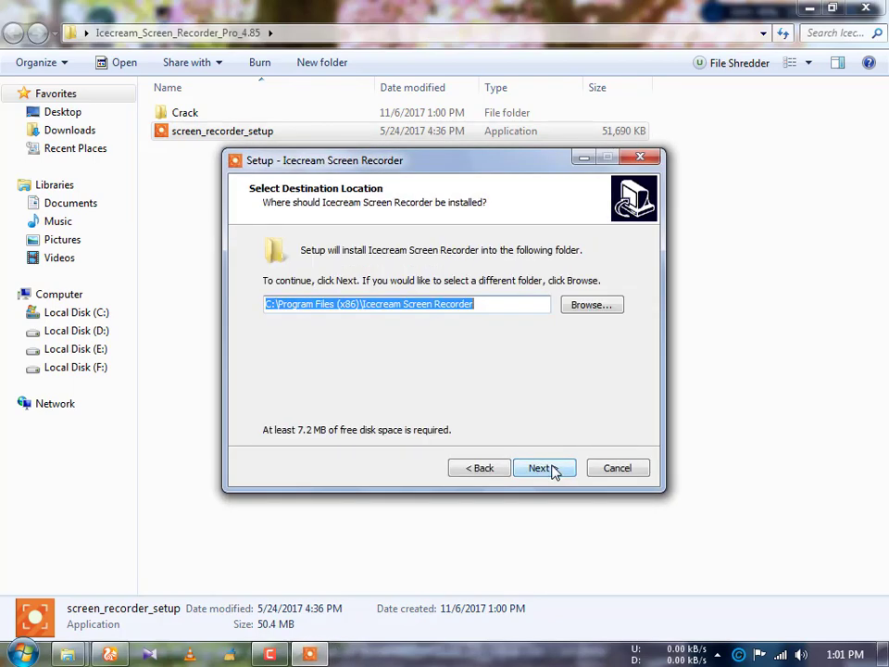
- Install the program into the default folder, keeping the desktop shortcut, Quick Launch shortcut and codecs tasks enabled
click(554, 470)
click(555, 471)
click(478, 476)
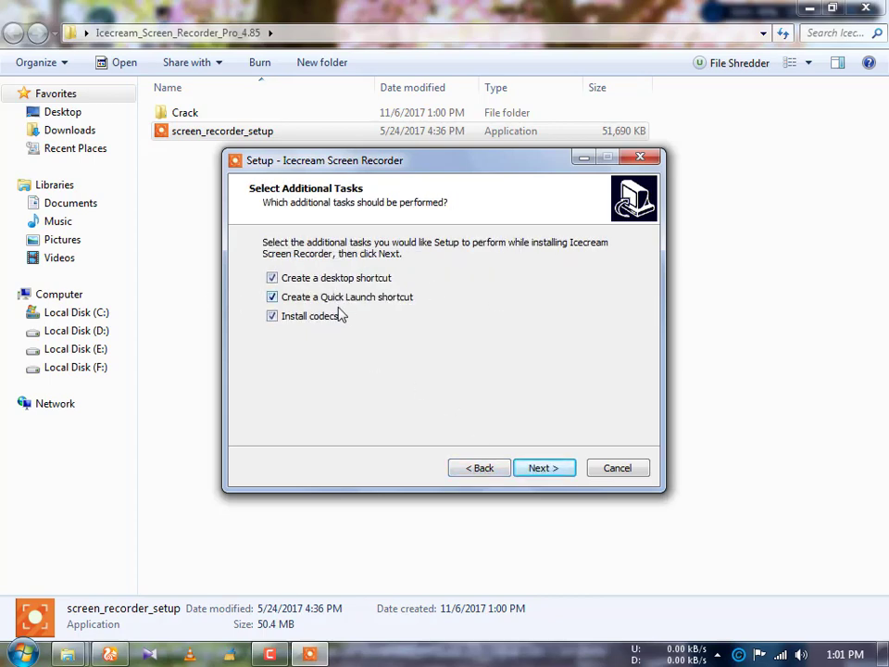
click(546, 470)
click(549, 470)
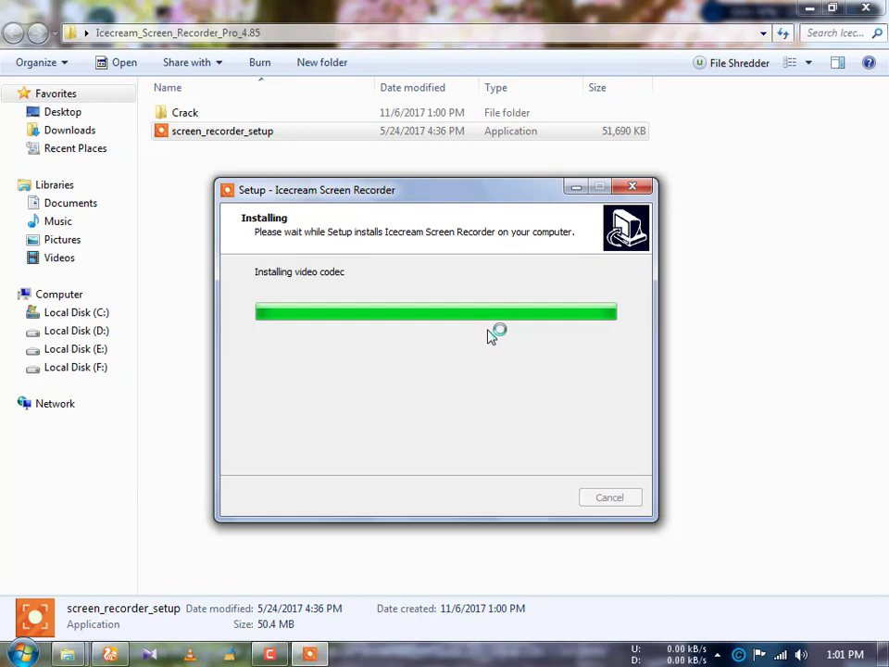
- Fill in the name and e-mail on the newsletter page and finish setup with the launch option enabled
click(457, 327)
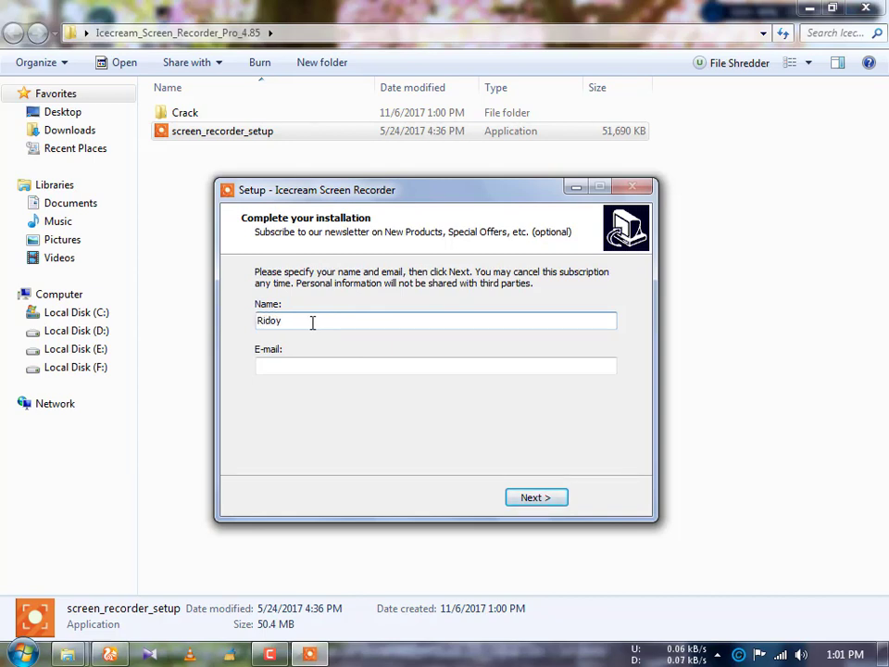
click(296, 370)
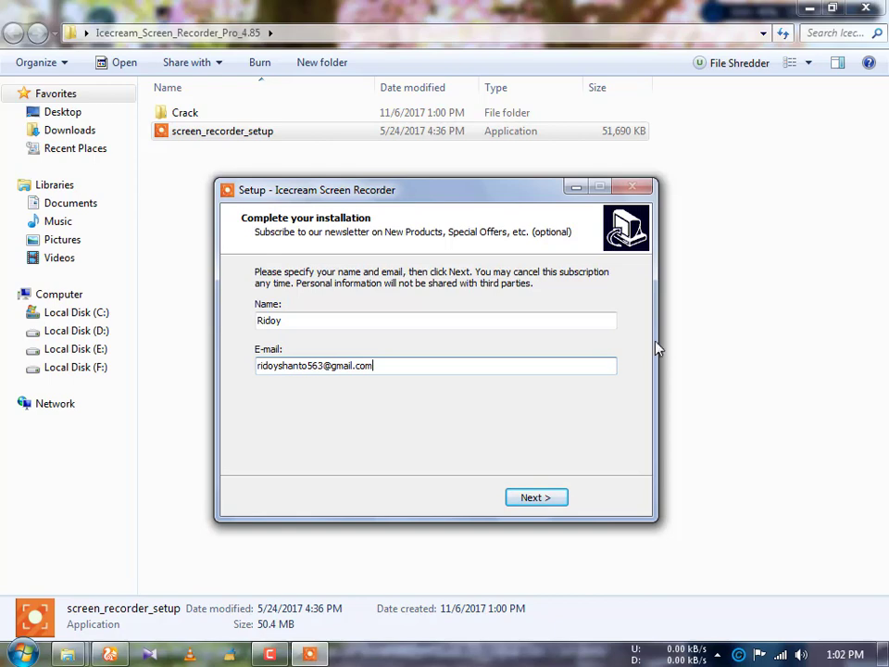
click(540, 499)
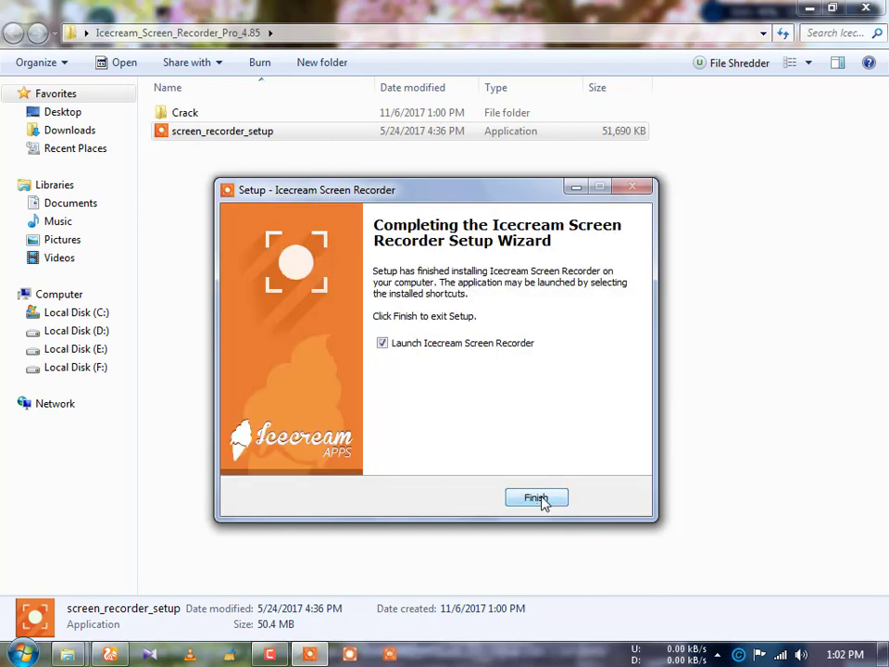
click(540, 499)
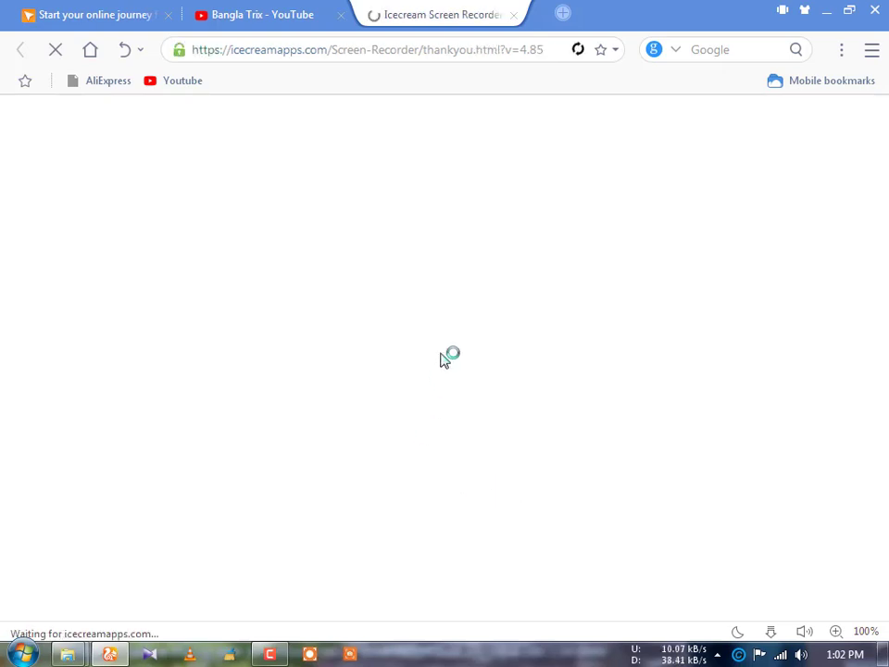
- Close the Icecream thank-you page in the browser and minimize the setup folder window to reach the desktop
click(514, 15)
key(alt+Tab)
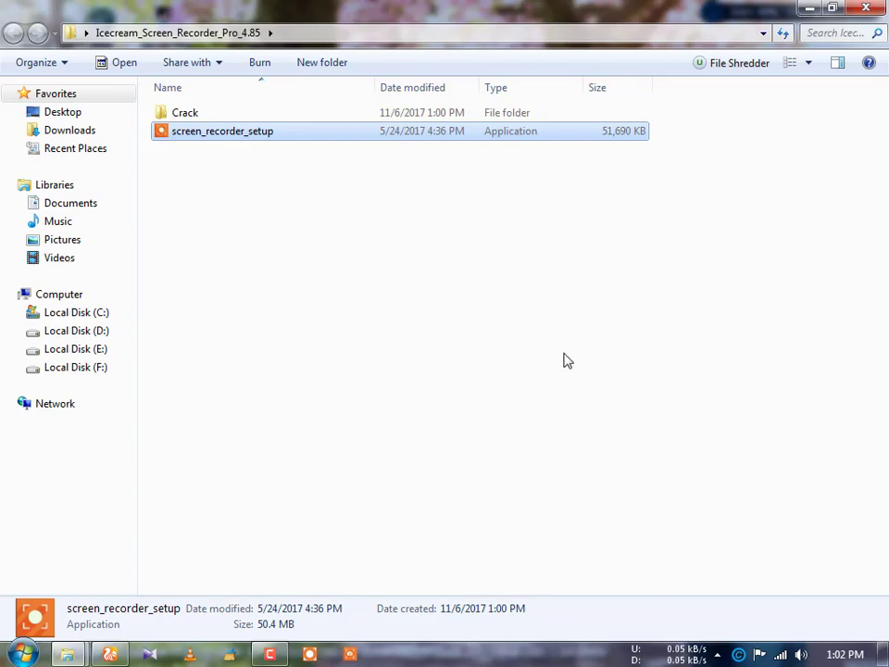
click(810, 7)
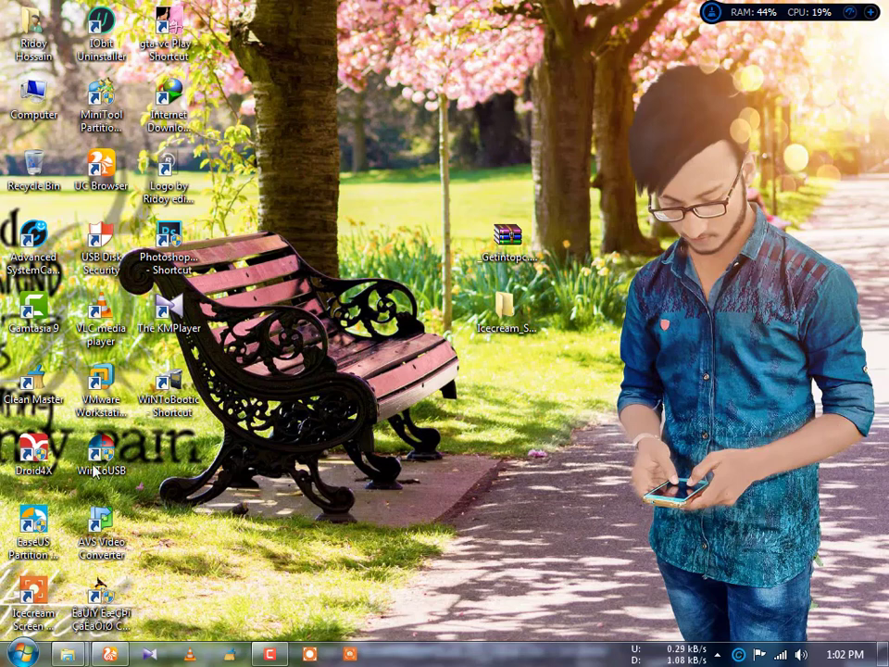
- Launch Icecream Screen Recorder from its desktop shortcut and move its window away from the desktop icons
double_click(34, 598)
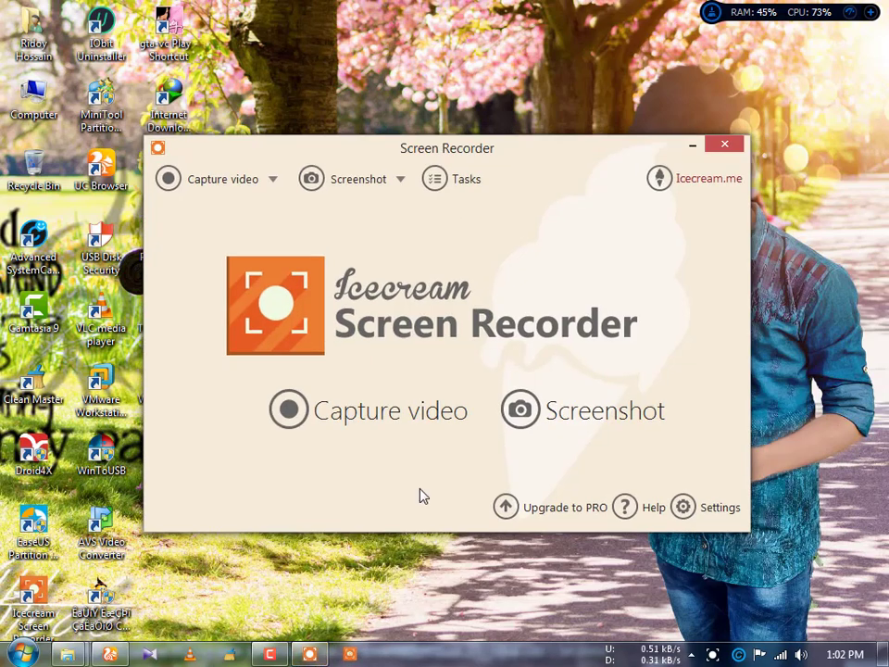
drag(264, 154, 326, 136)
click(416, 159)
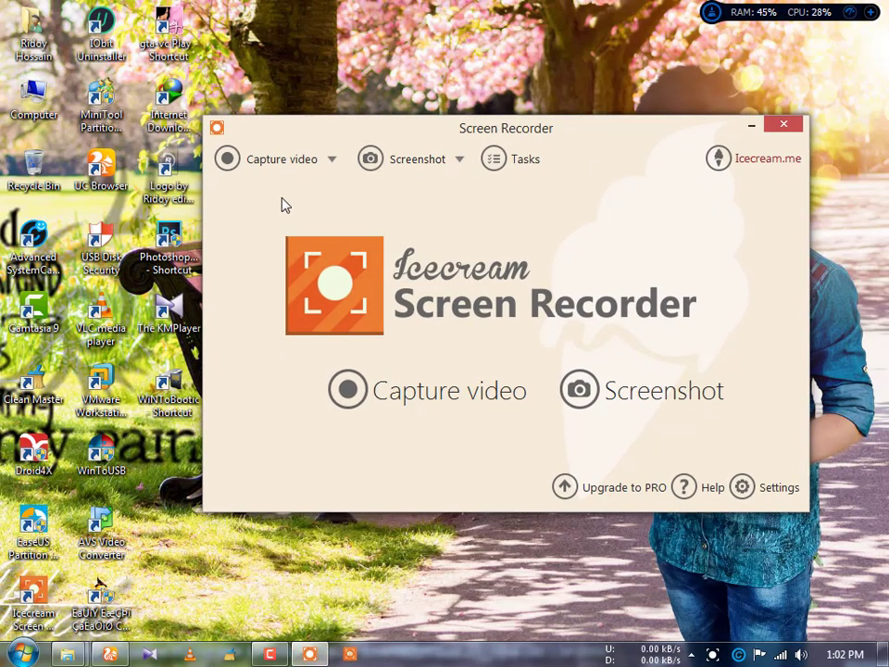
- Try a custom video capture area of about 581 by 453 pixels and close the recording controls
click(242, 160)
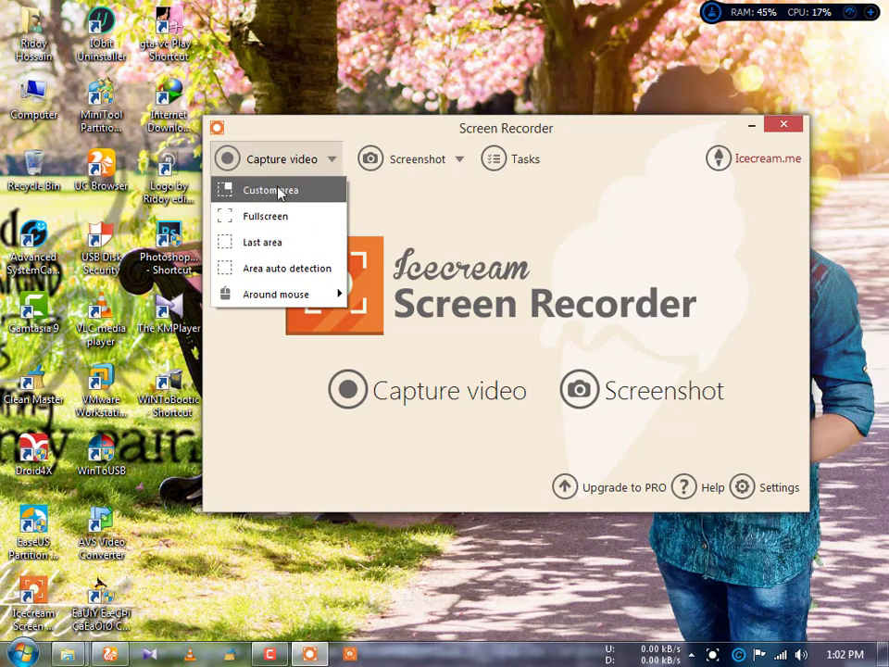
click(243, 192)
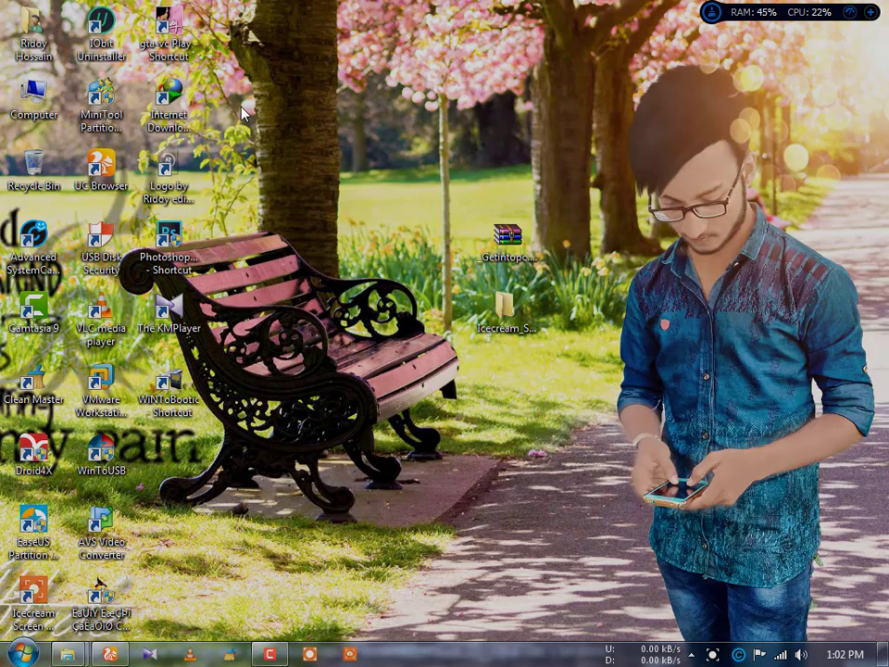
drag(247, 109, 738, 490)
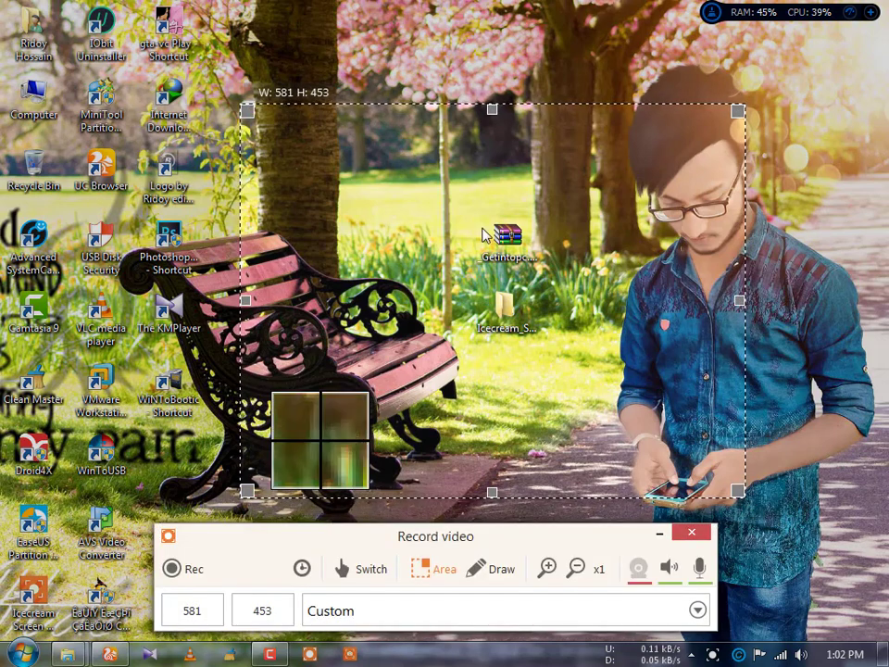
click(692, 533)
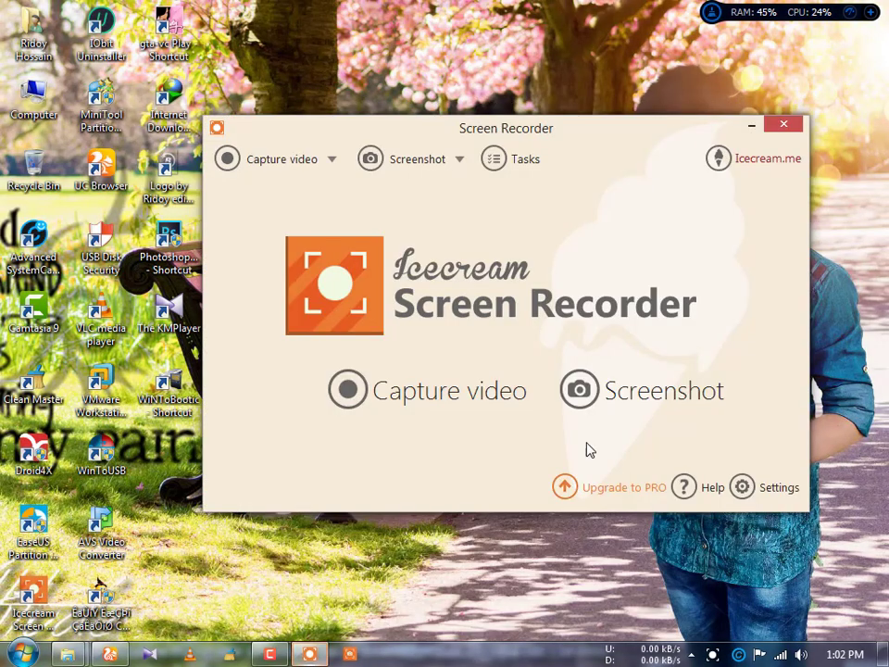
- Start a full-screen video recording at 1024 by 768 and dismiss the PRO upgrade offer
click(228, 167)
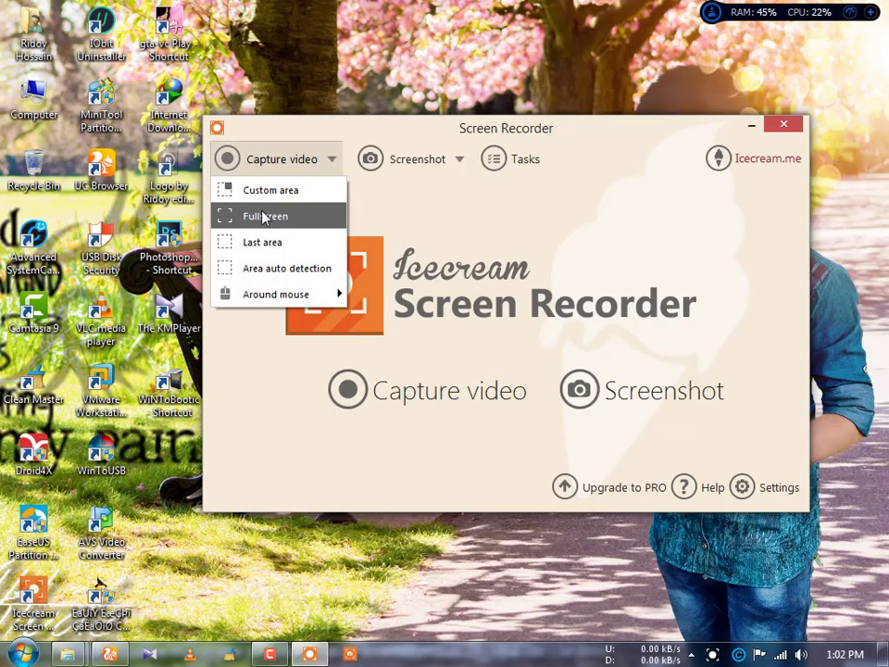
click(264, 216)
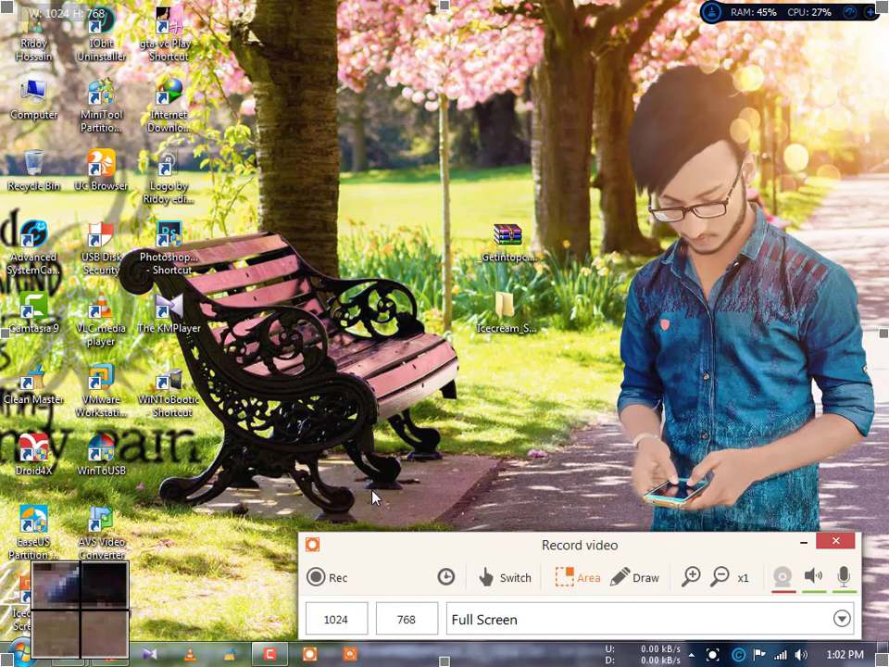
click(321, 580)
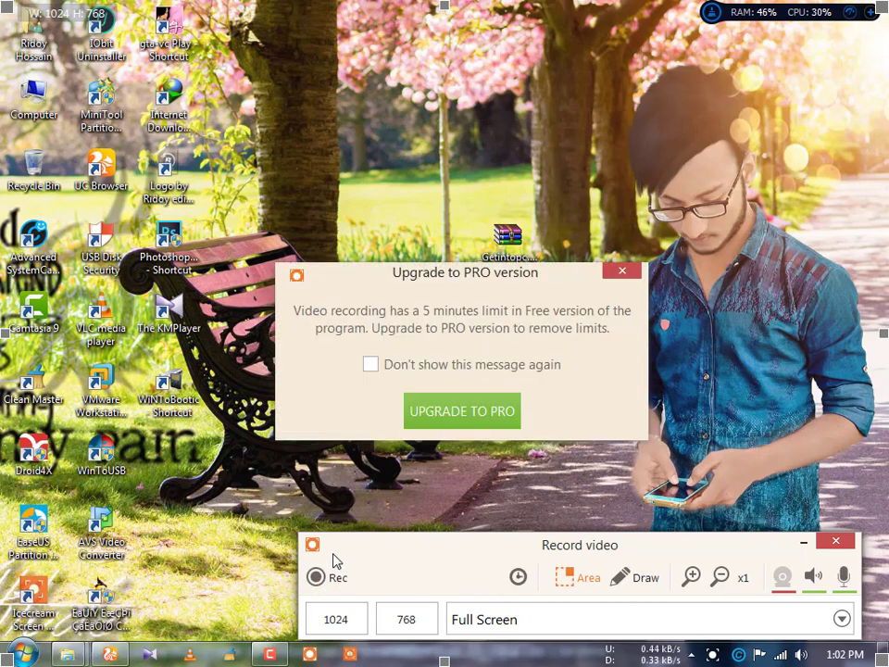
click(622, 273)
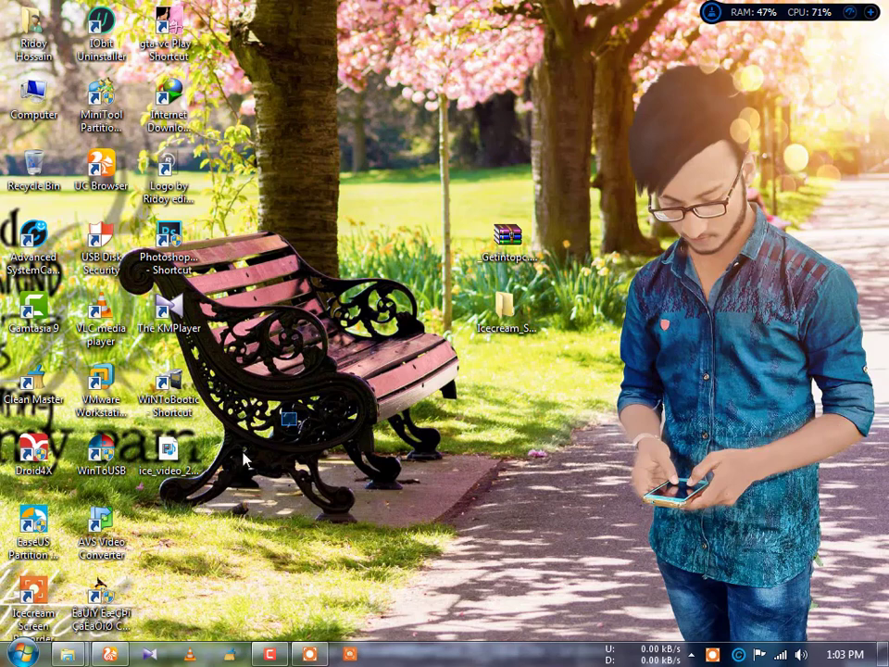
drag(245, 454, 180, 453)
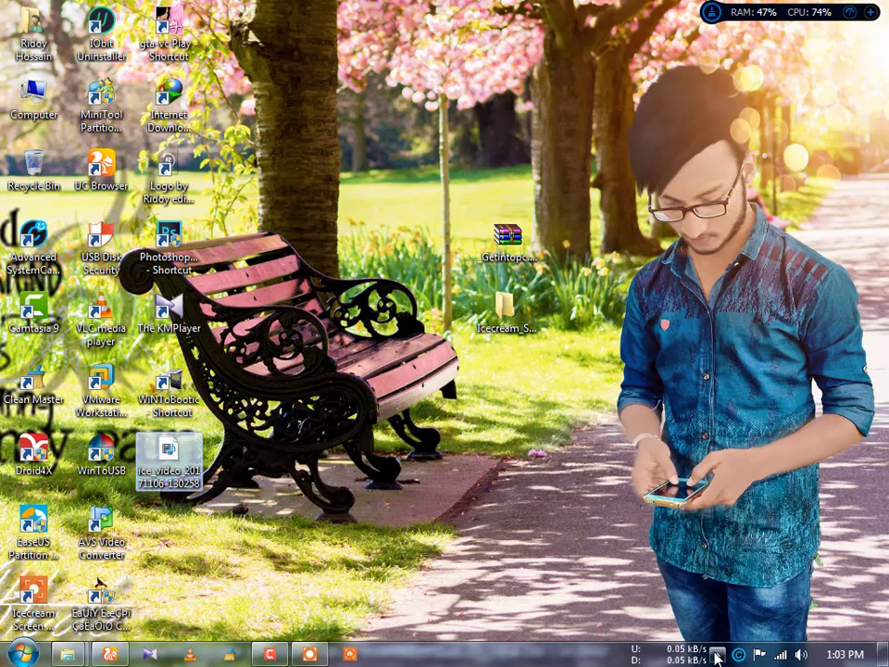
click(717, 655)
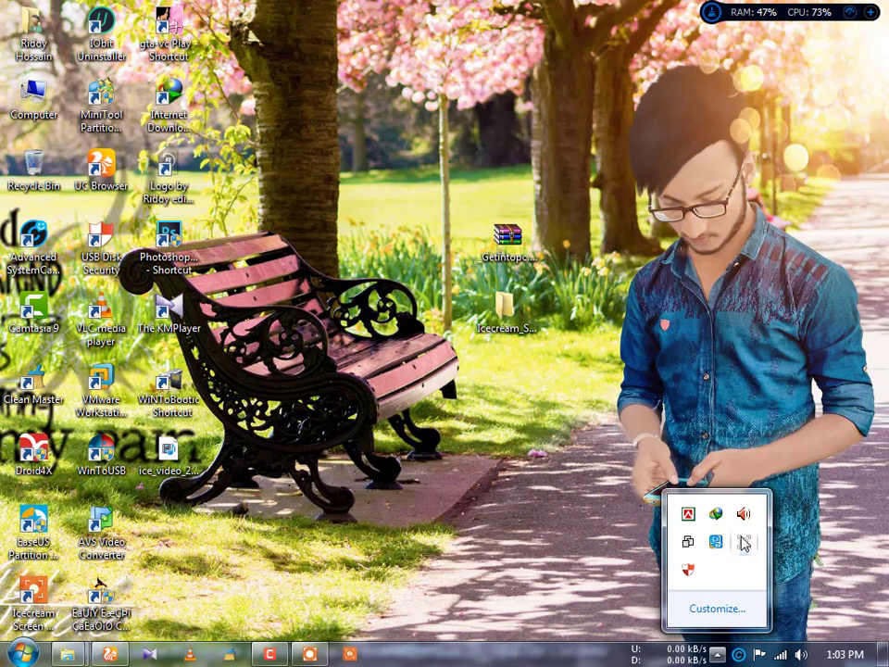
click(434, 431)
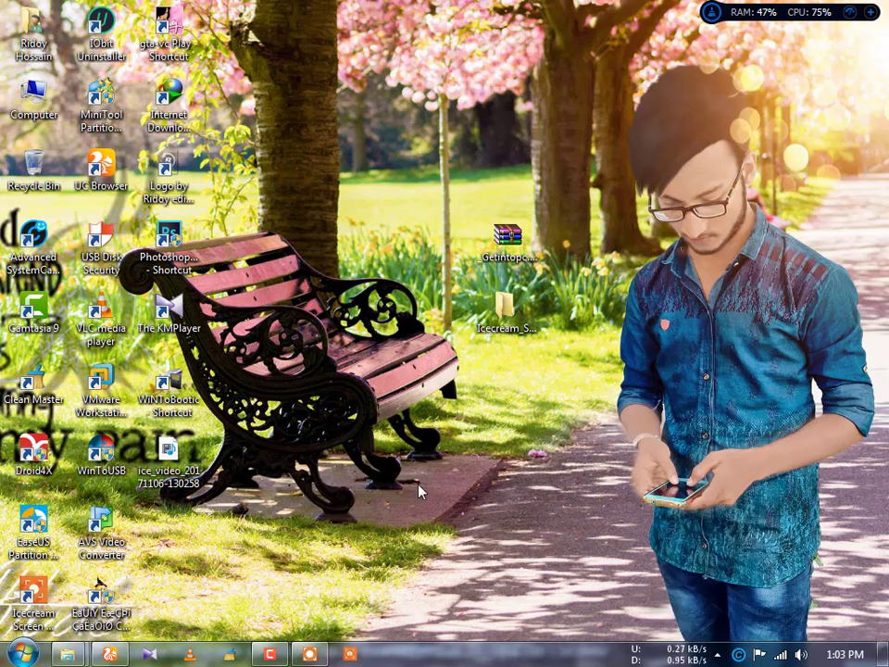
- Browse Computer and Local Disk (D:) while the recording runs, and return to the desktop
double_click(30, 98)
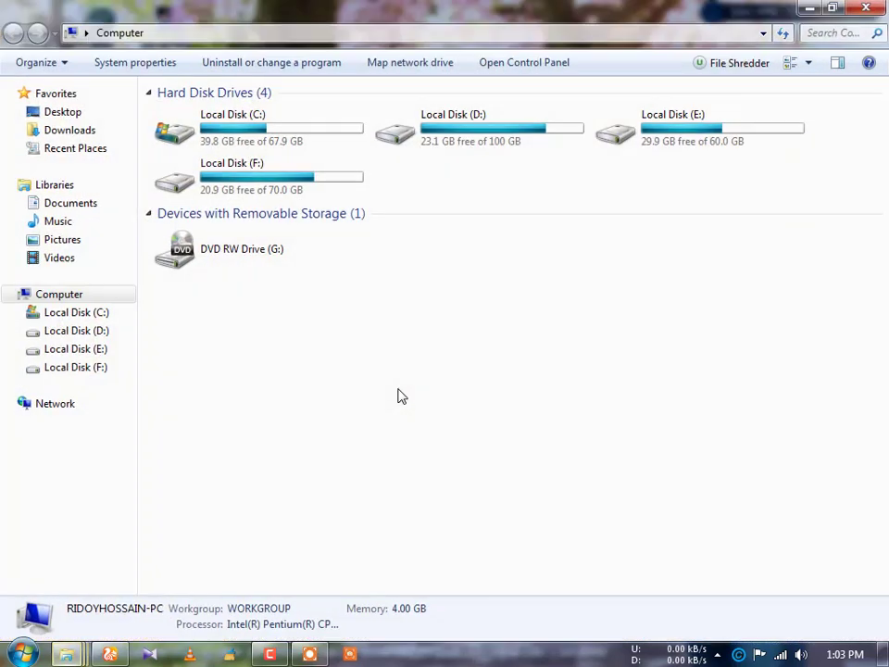
right_click(443, 304)
click(524, 374)
double_click(495, 137)
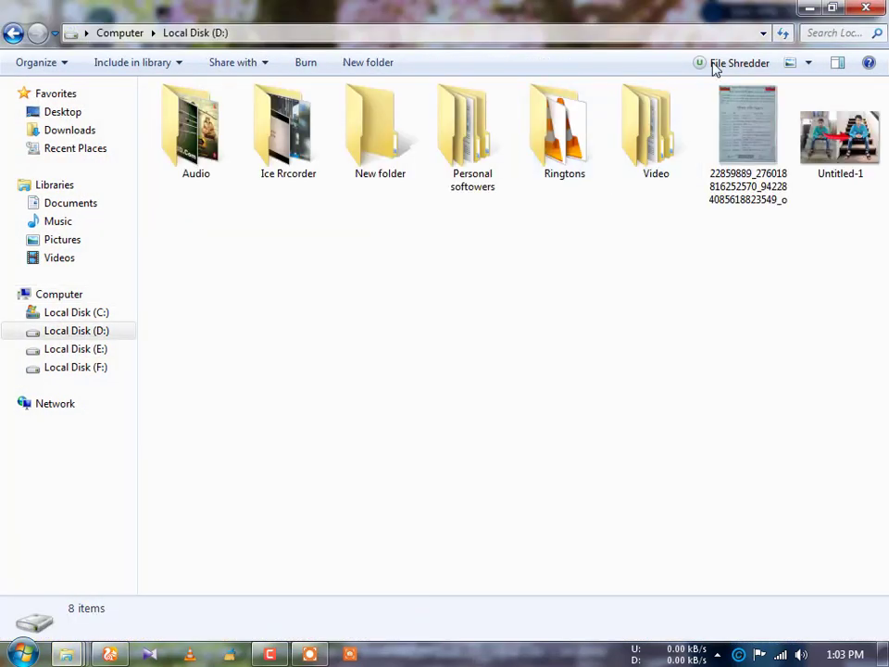
key(super+d)
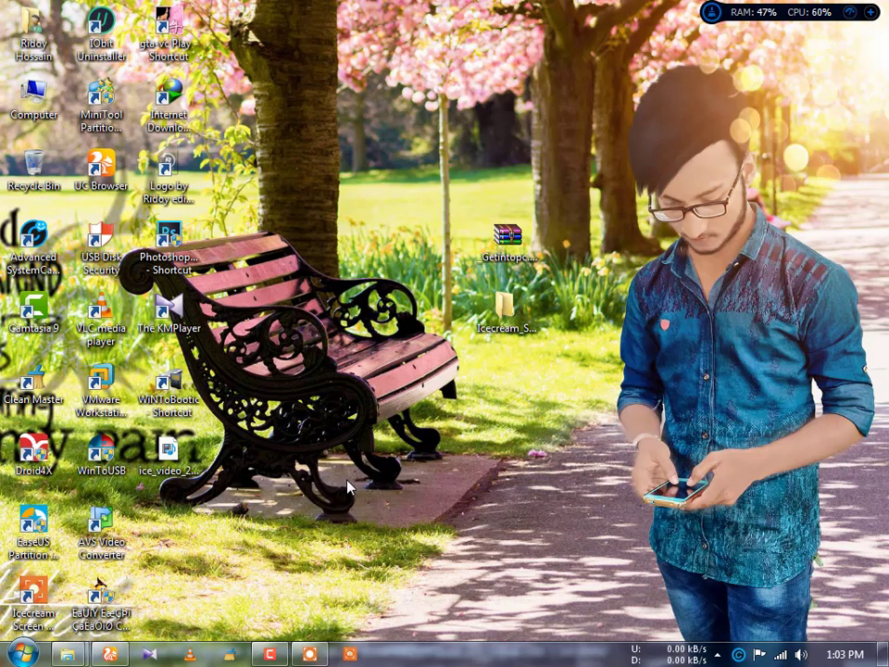
- Stop the running screen recording and save it as hguyf.webm
click(310, 654)
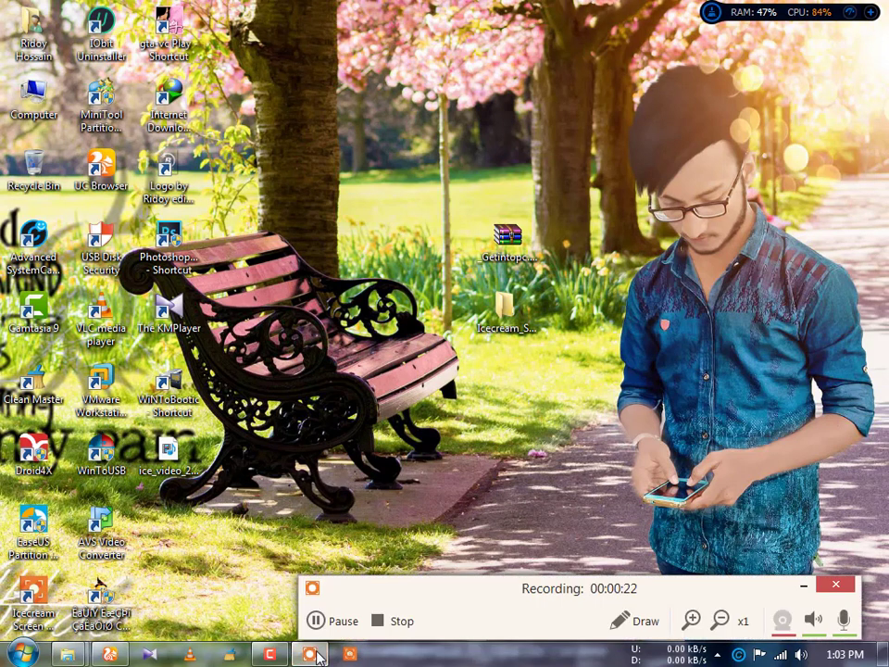
click(378, 622)
click(320, 324)
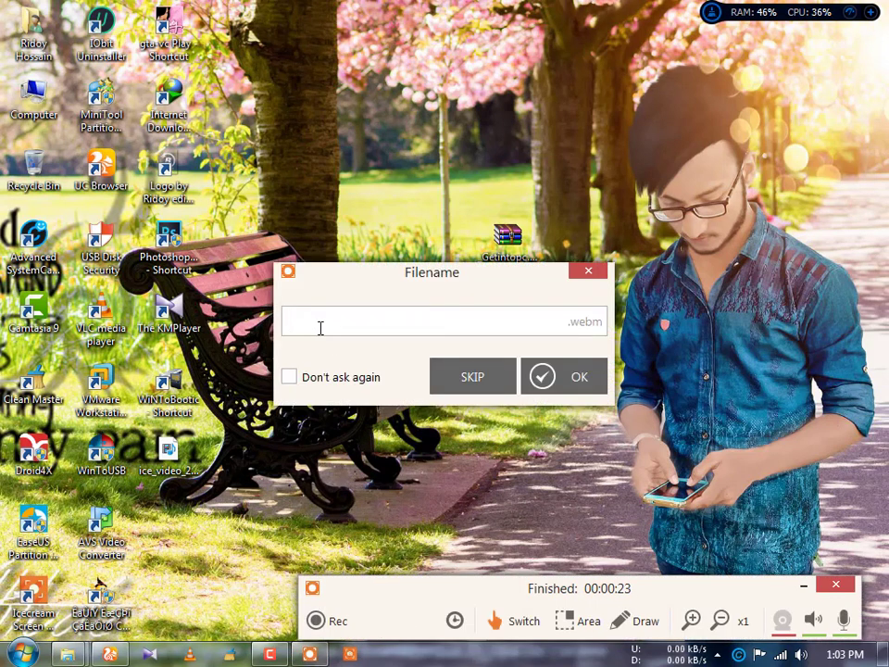
text(hguyf)
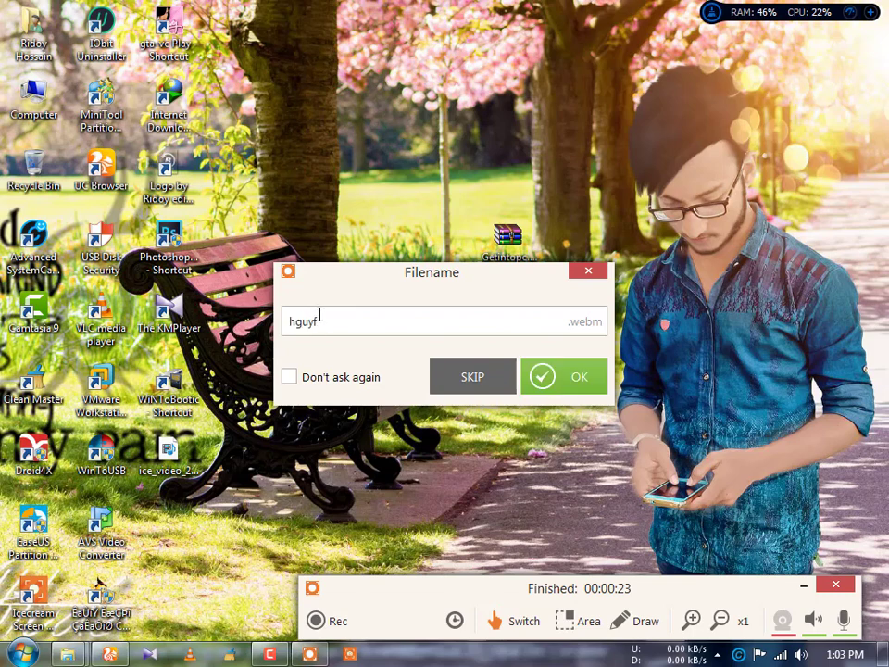
click(545, 377)
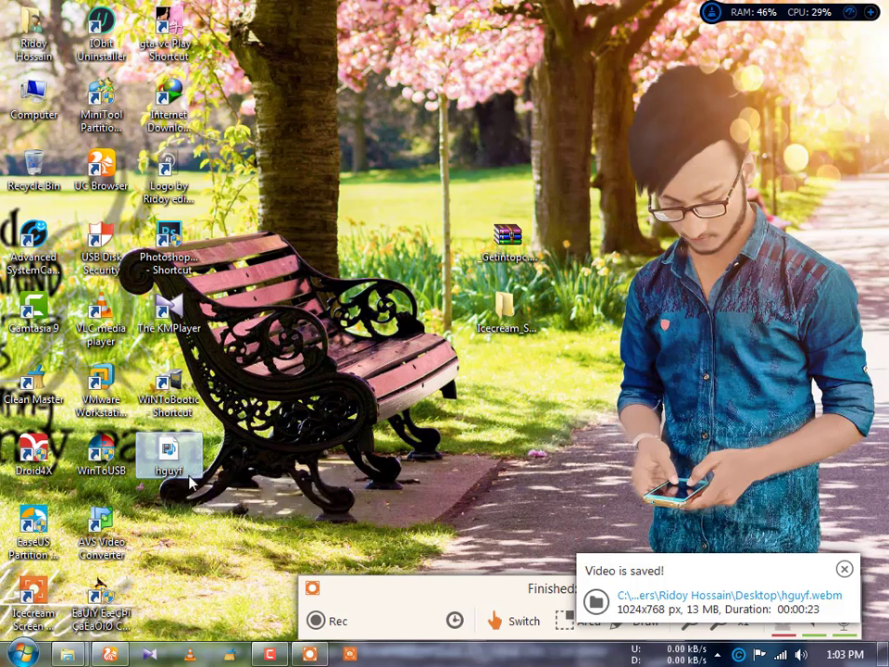
- Dismiss the saved-video notification and close the recording controls and the recorder window
click(844, 569)
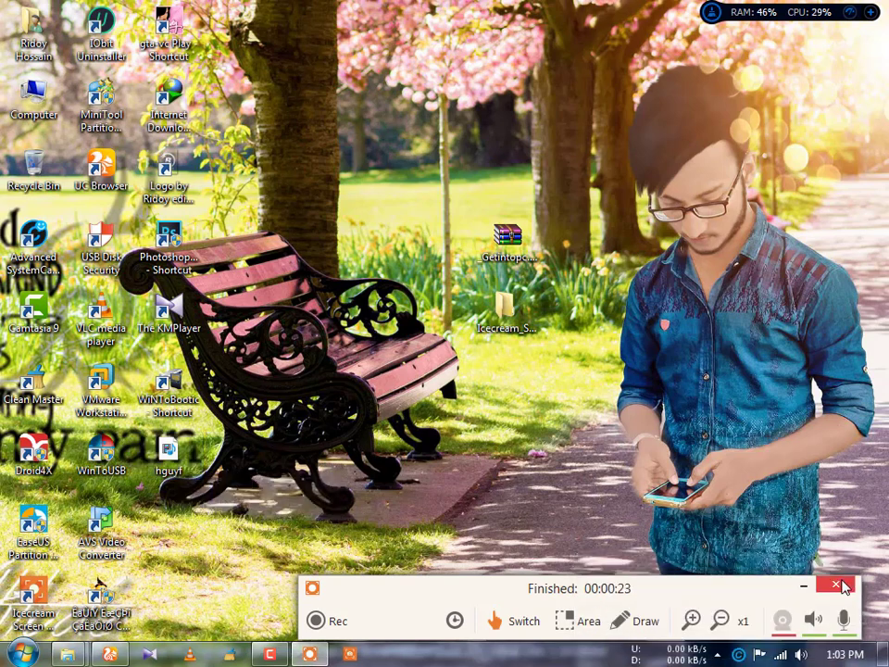
click(839, 584)
click(783, 126)
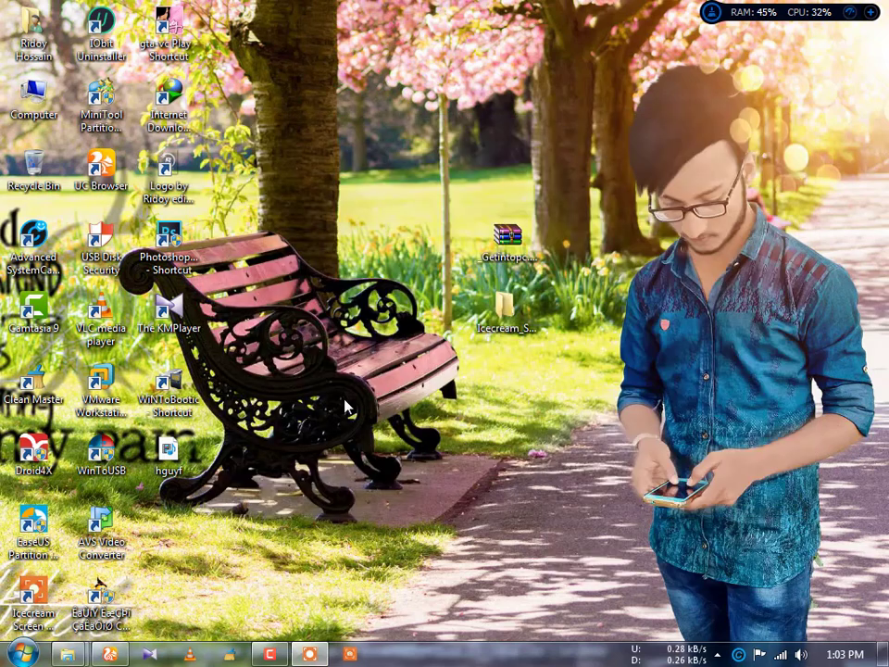
- Play the hguyf recording from the desktop in KMPlayer, skip through it, and close the player
double_click(183, 457)
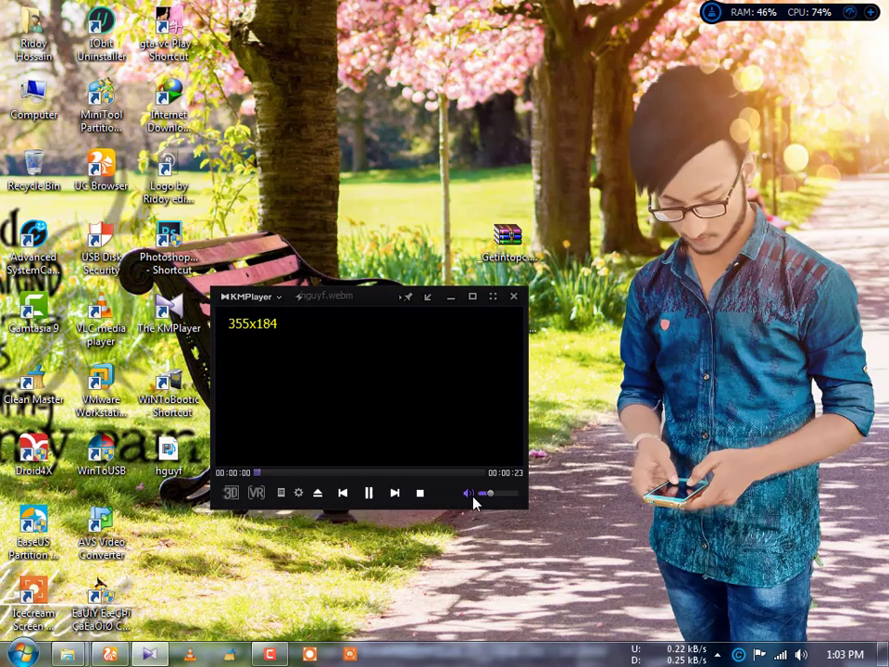
drag(488, 500, 491, 500)
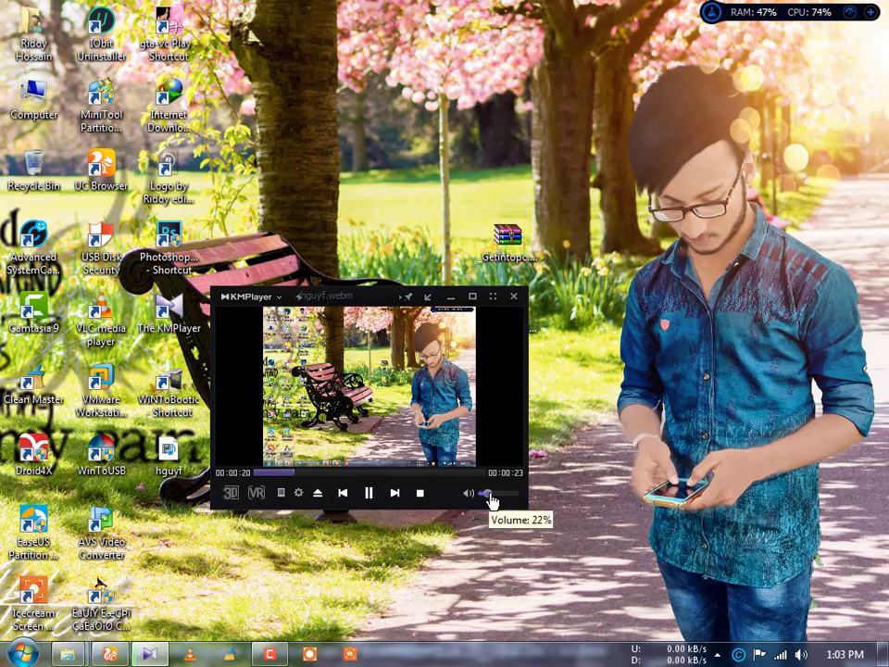
click(348, 474)
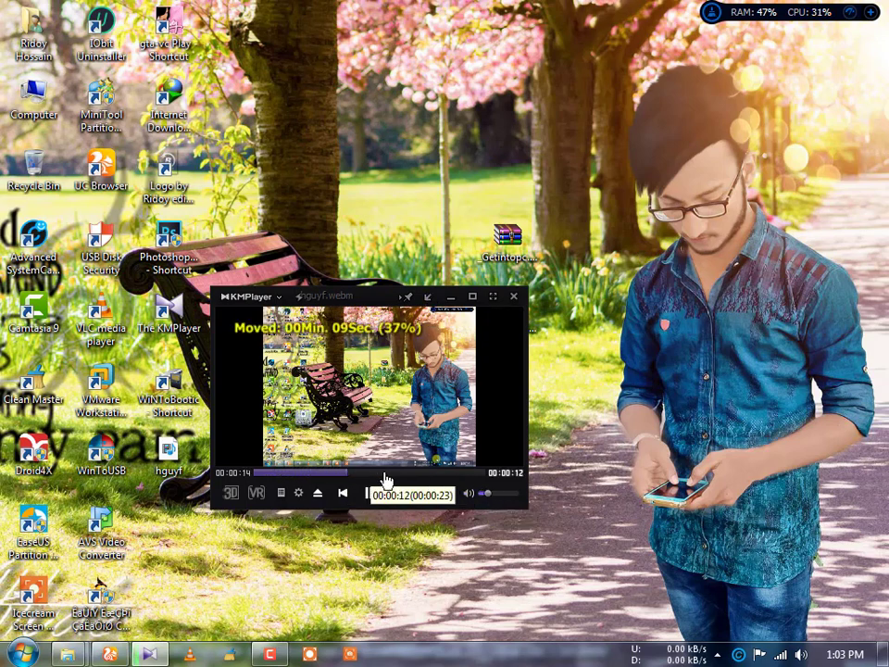
click(387, 474)
click(435, 474)
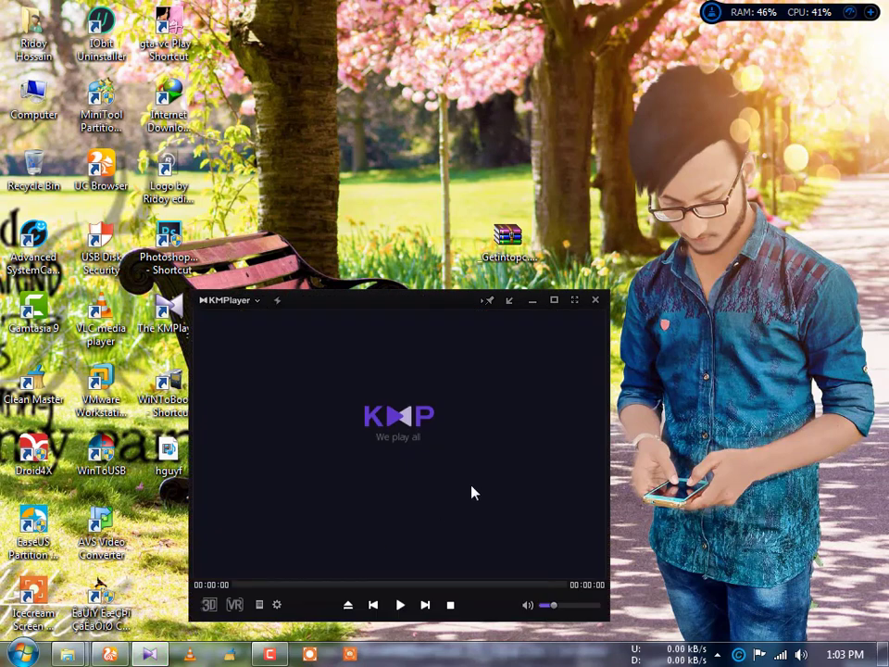
drag(471, 491, 474, 369)
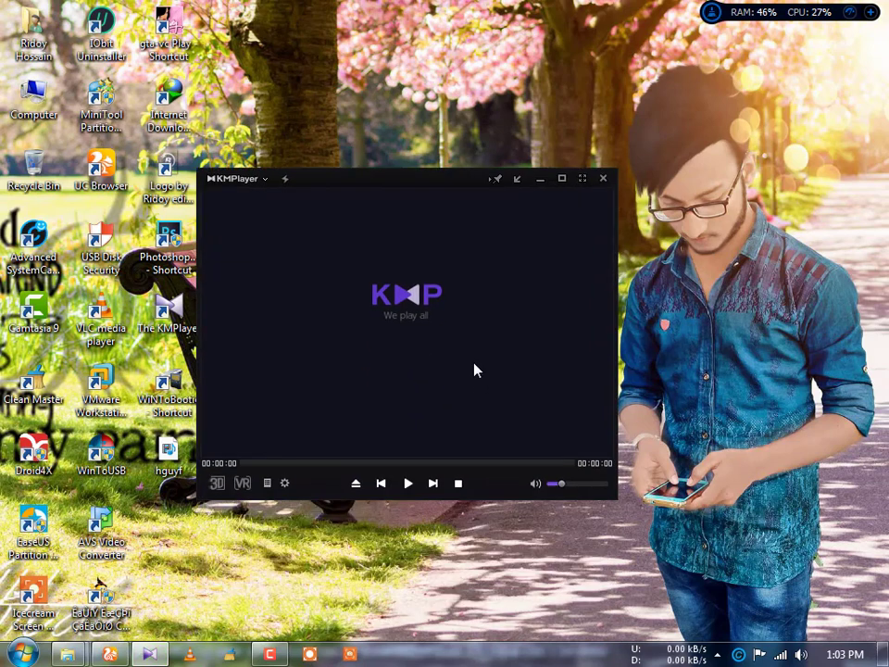
click(605, 178)
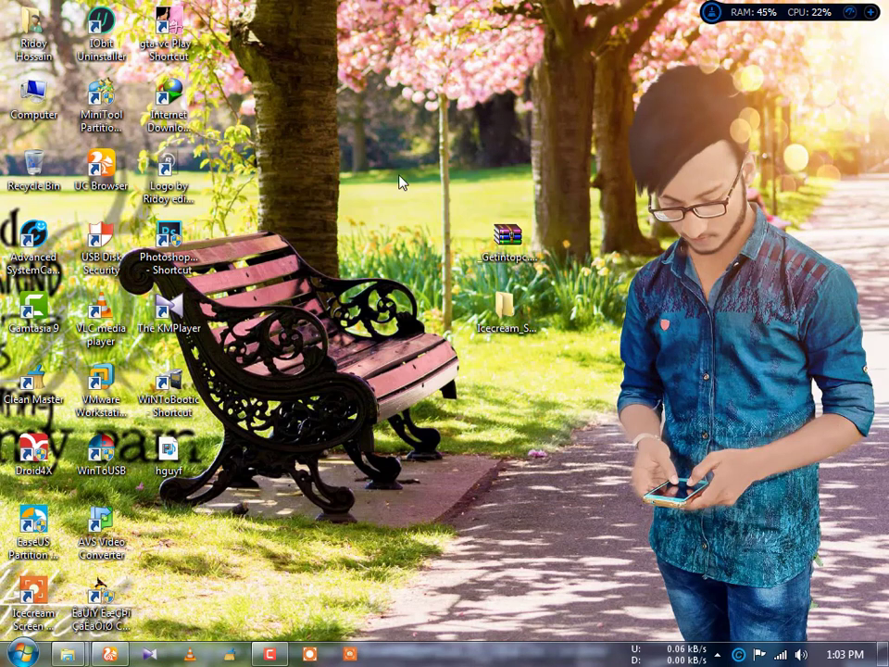
right_click(380, 145)
click(431, 193)
right_click(351, 150)
click(424, 201)
- Open the Icecream_Screen_Recorder_Pro_4.85 folder on the desktop, maximize its window, and go into the Crack folder
double_click(507, 310)
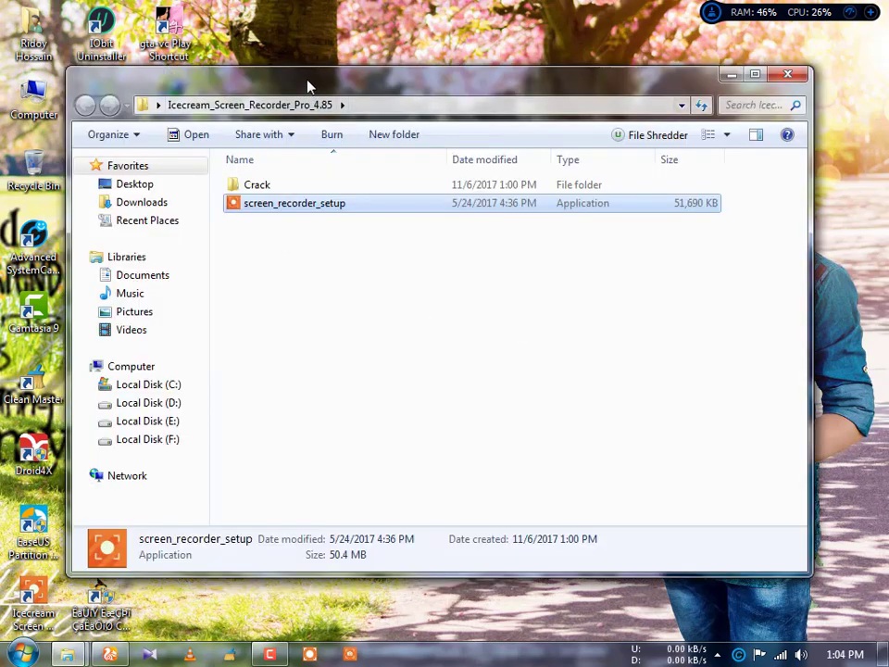
double_click(307, 84)
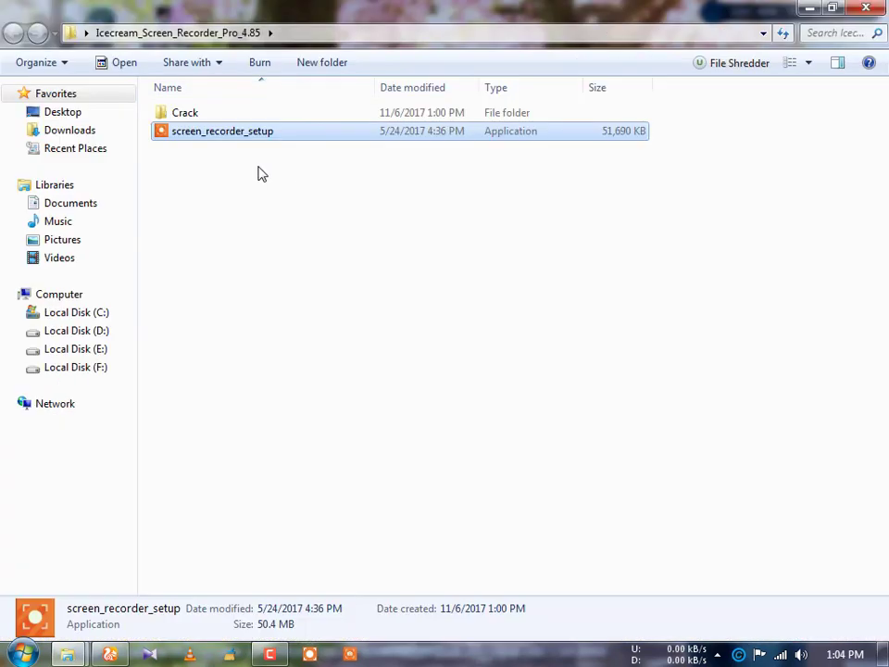
click(235, 113)
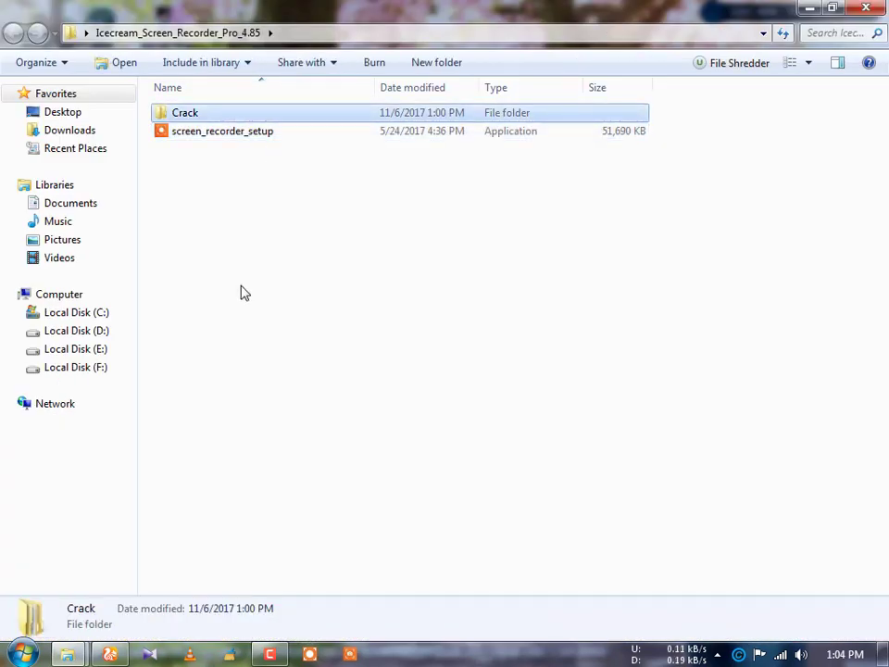
double_click(213, 115)
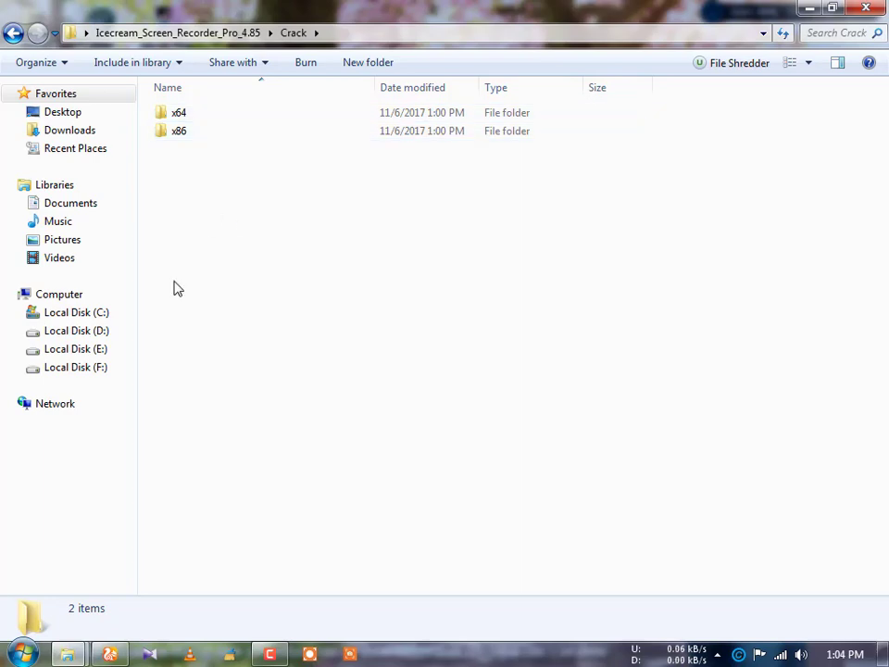
- Check the Windows system type in the computer's properties and close the System window
right_click(52, 301)
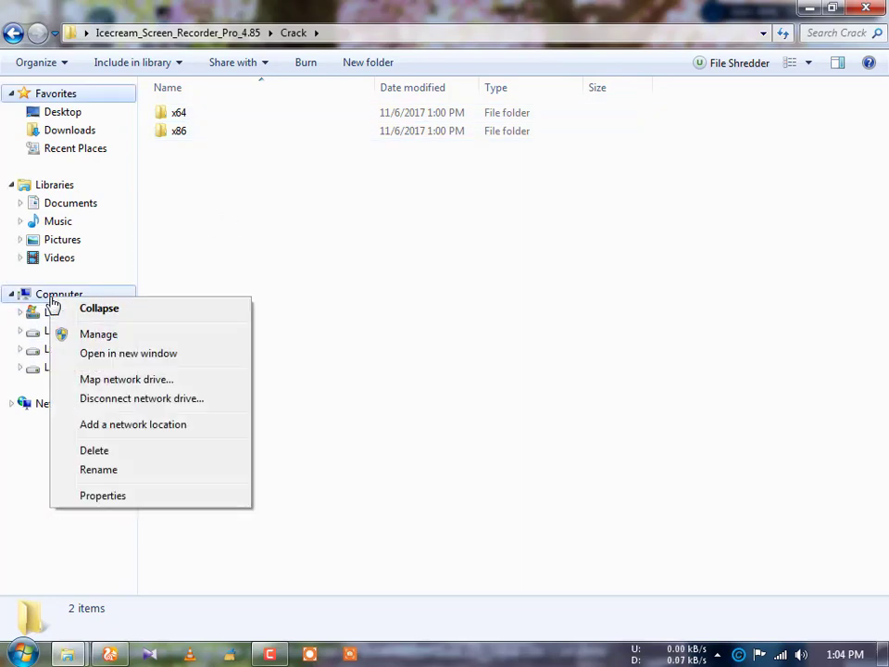
click(109, 497)
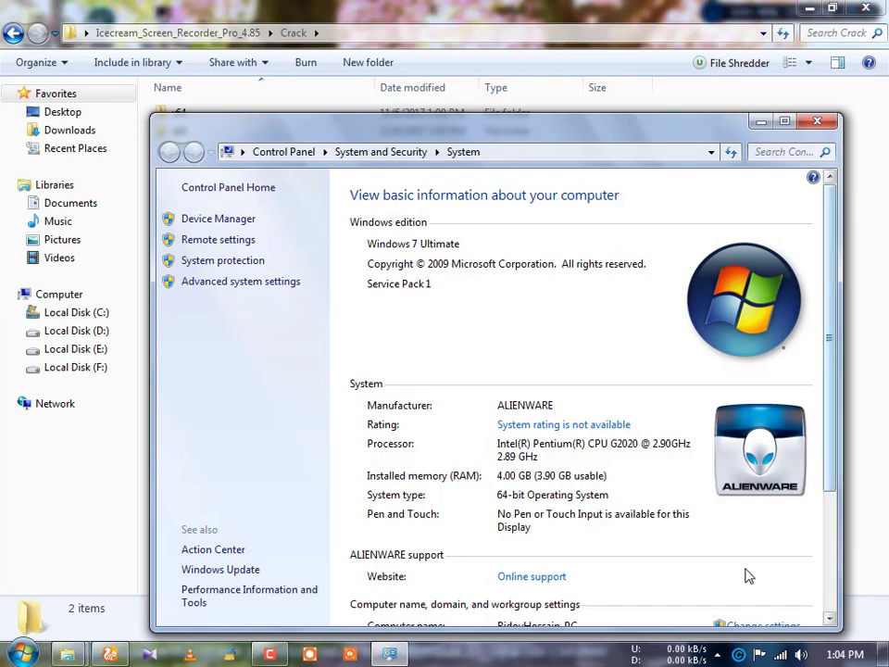
double_click(694, 131)
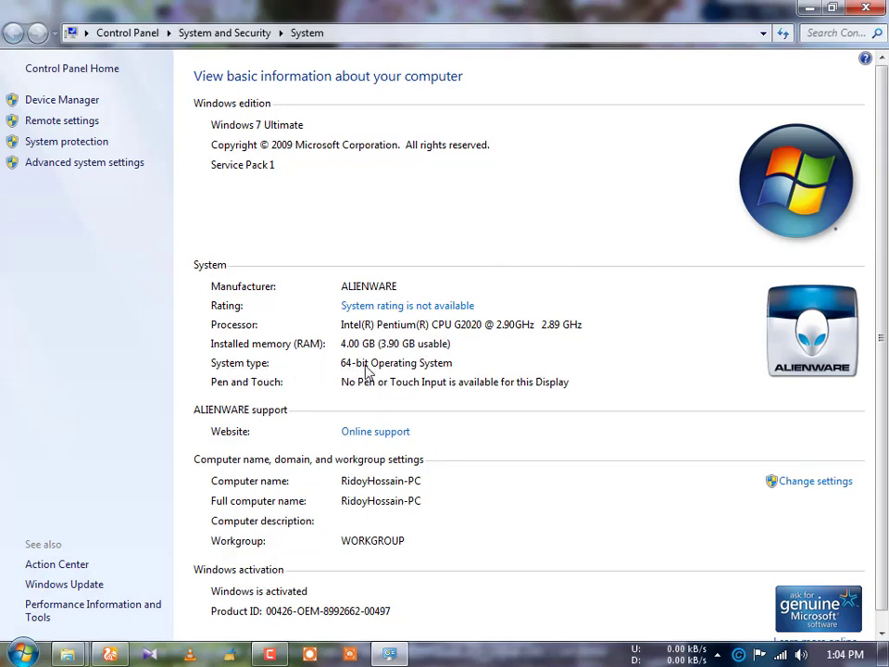
click(866, 8)
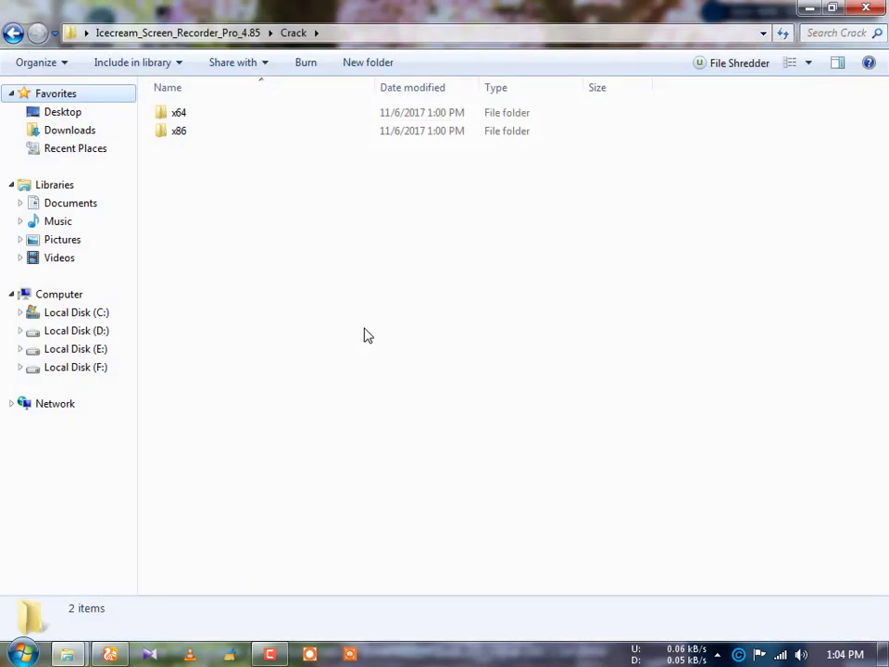
- Copy the recorder application from the x64 folder and minimize the folder window
double_click(188, 116)
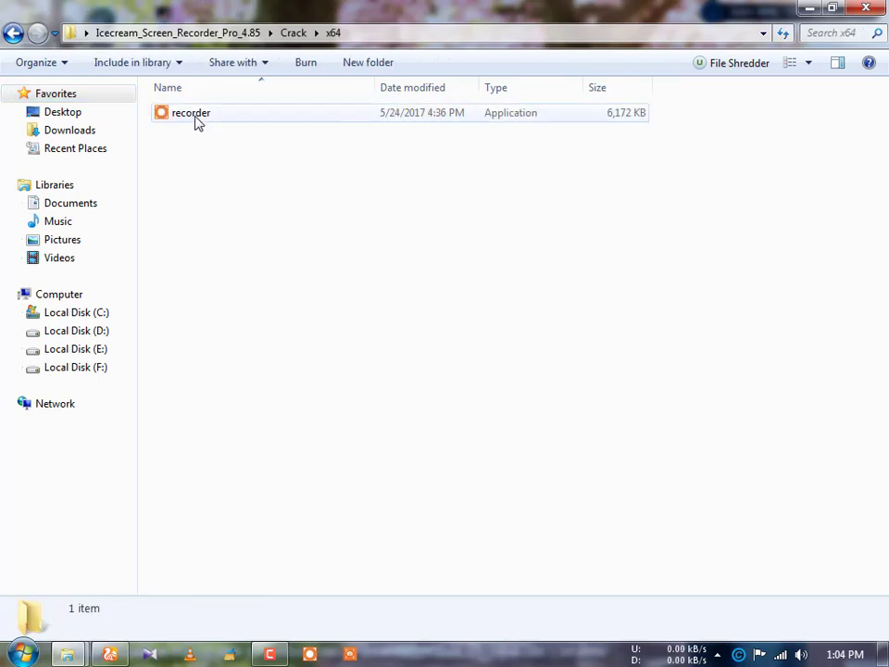
click(211, 123)
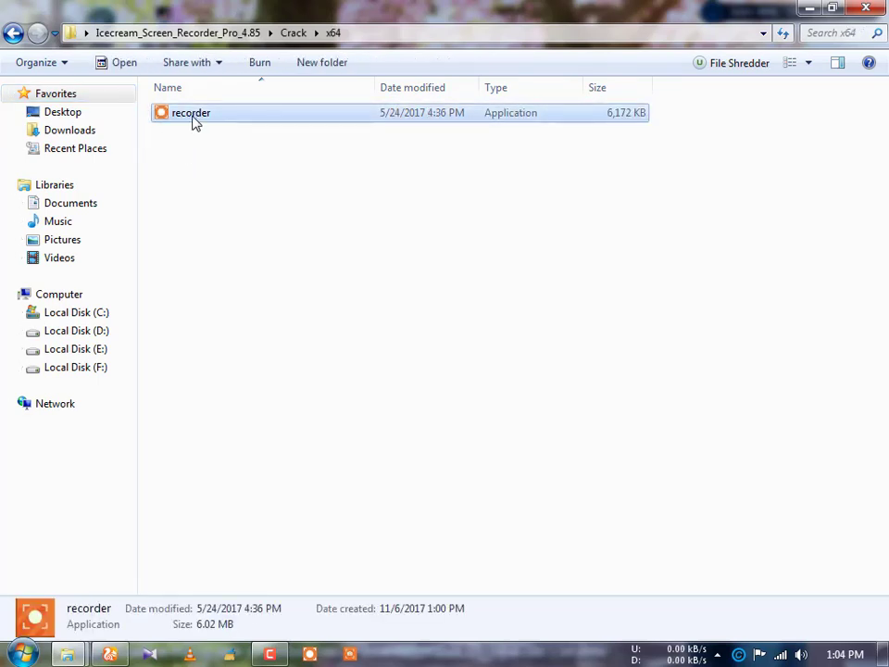
right_click(196, 123)
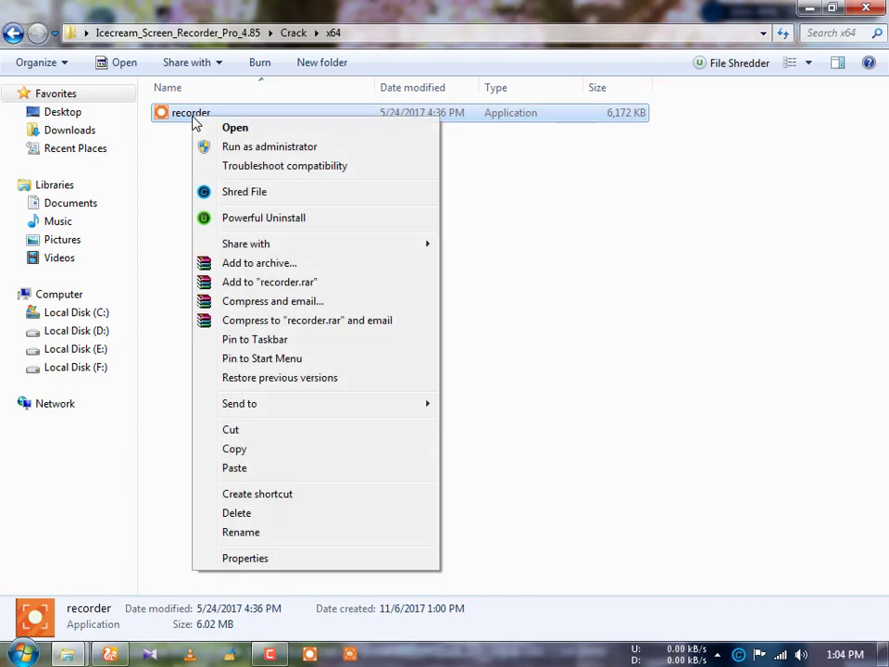
click(259, 454)
click(807, 9)
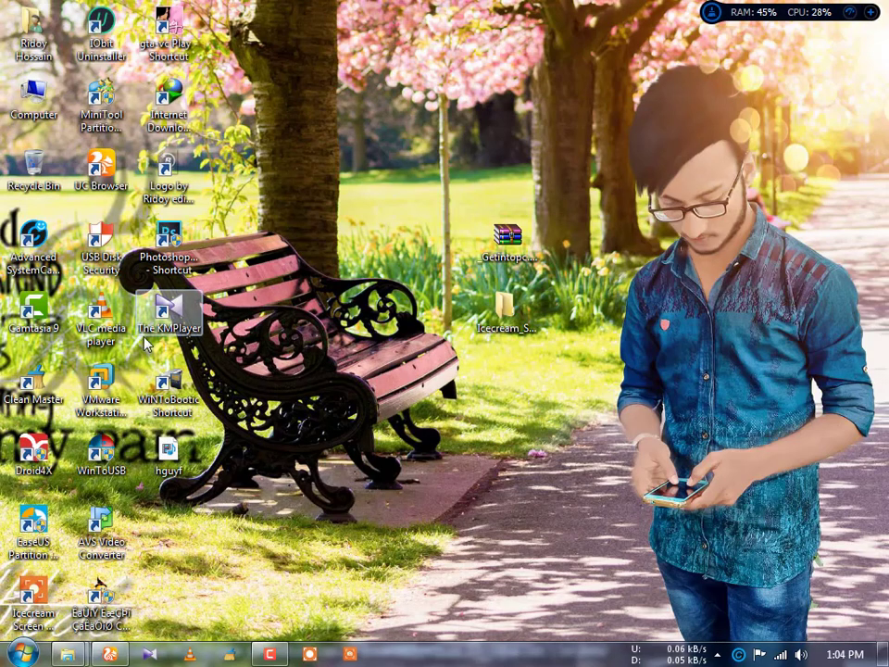
- Open the Icecream Screen Recorder shortcut's file location and try to paste the copied recorder application there, replacing the existing file
click(42, 600)
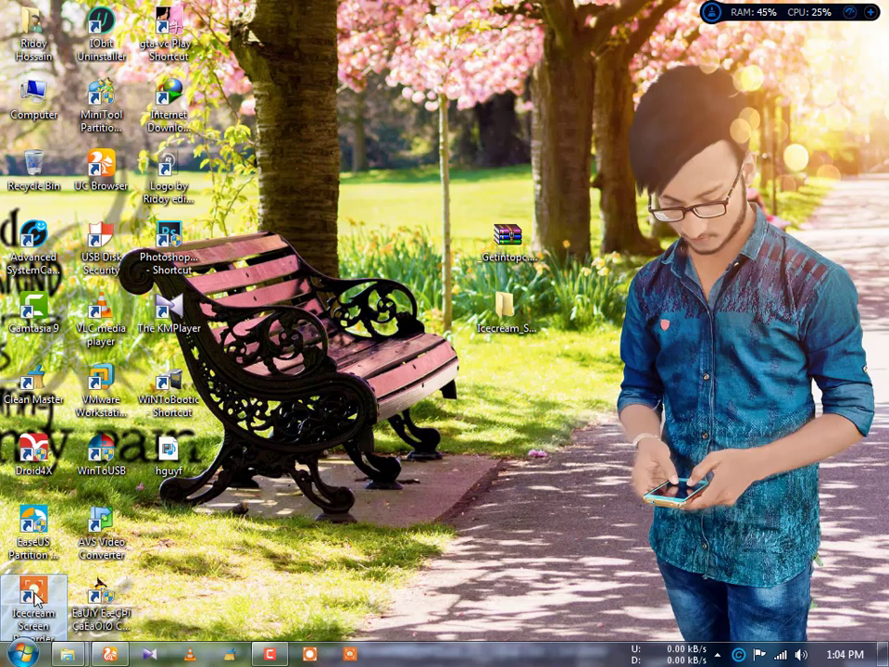
right_click(37, 600)
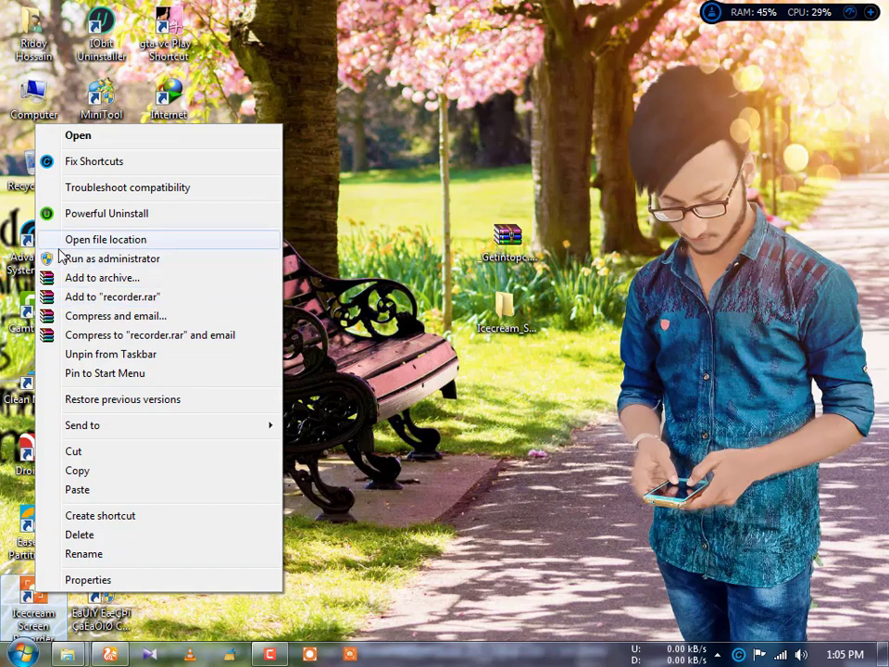
click(133, 242)
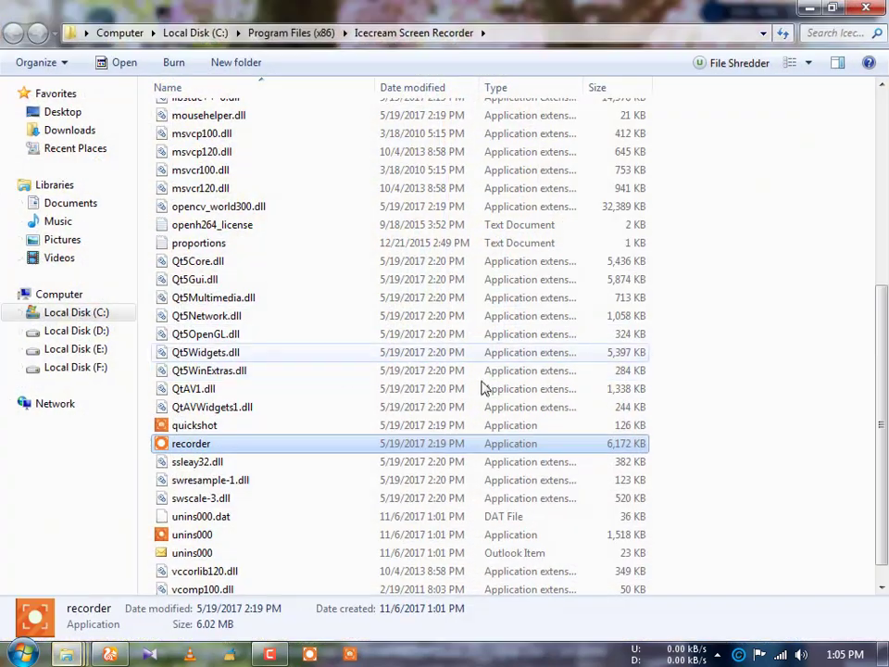
right_click(754, 235)
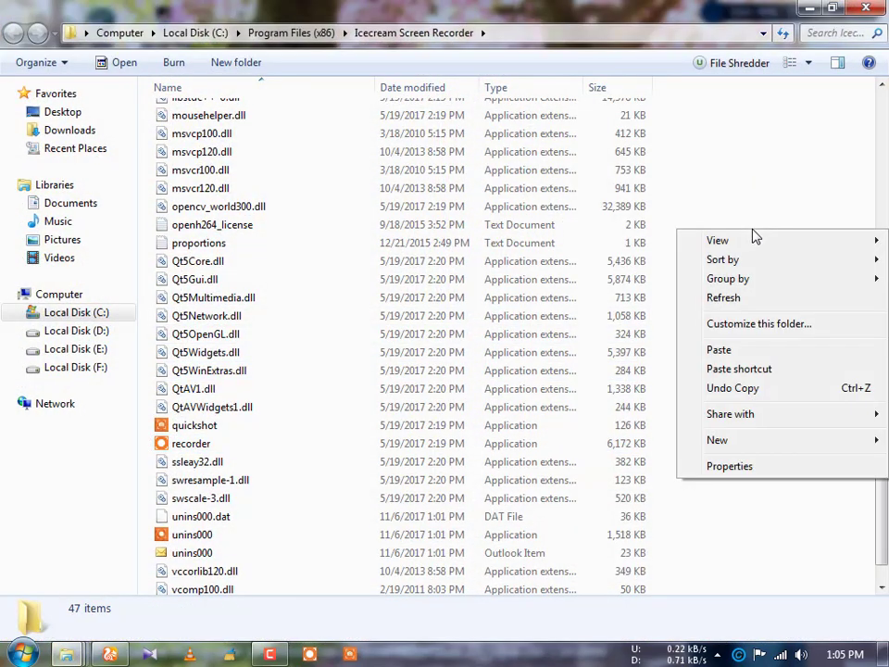
click(732, 350)
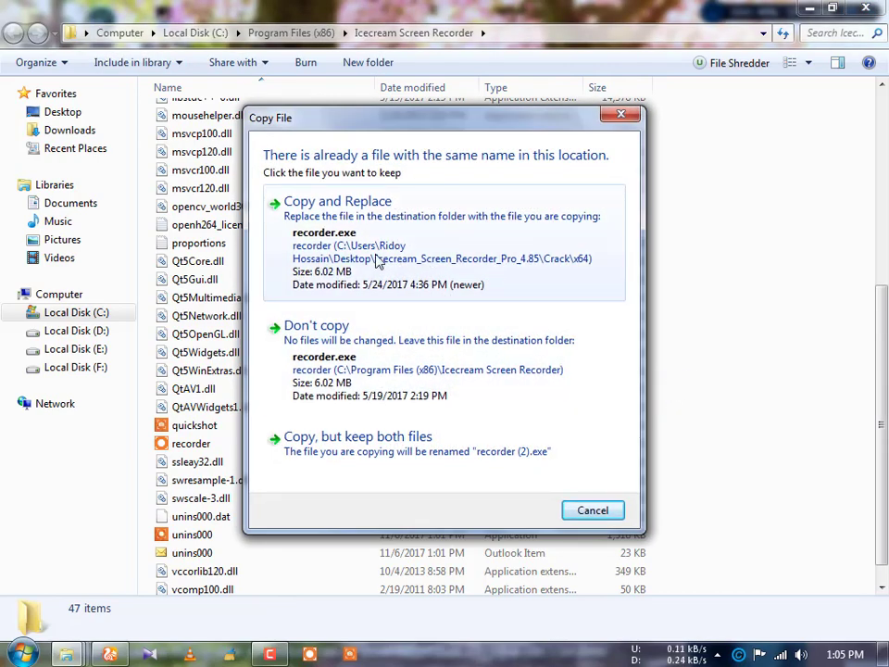
click(352, 250)
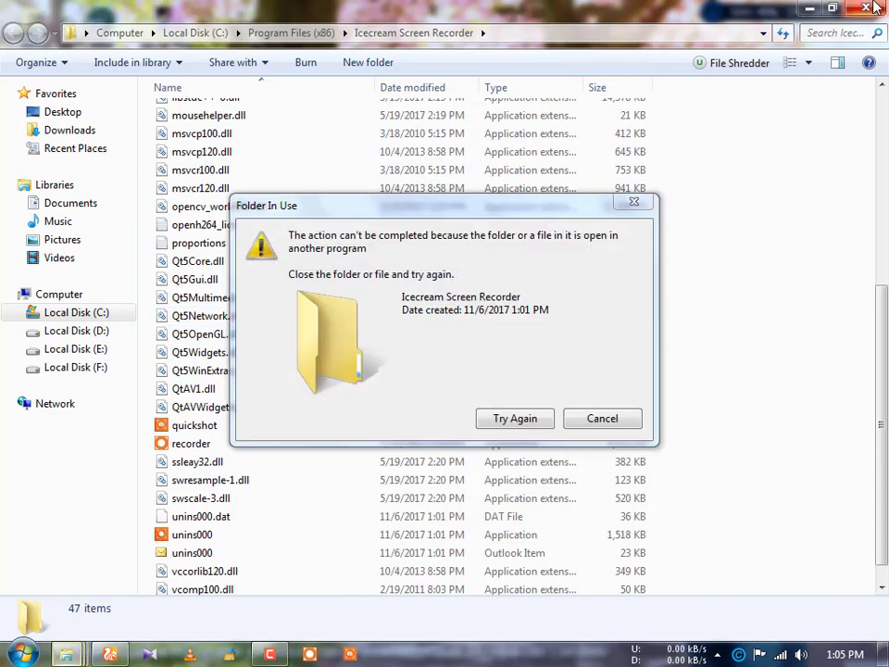
click(516, 419)
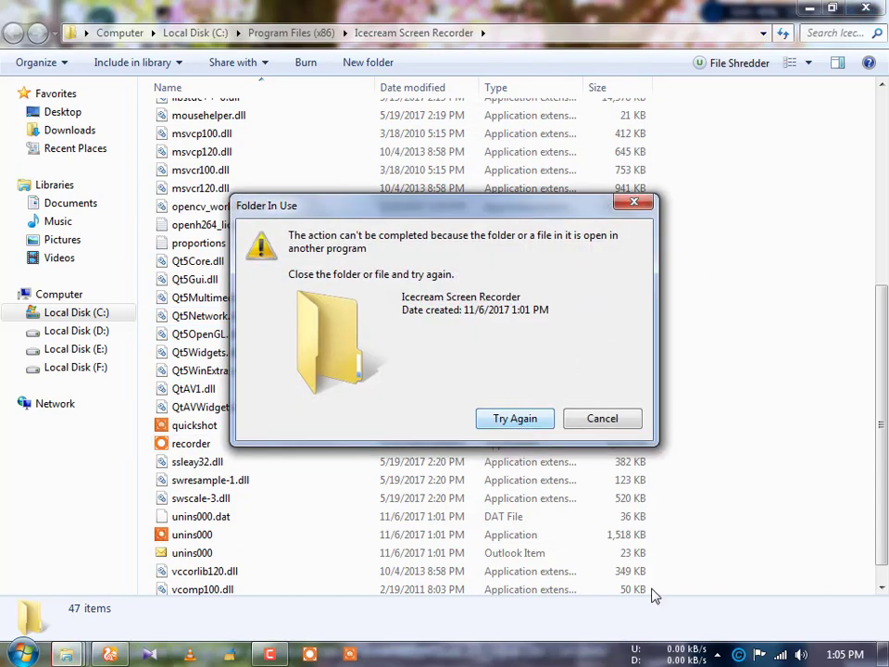
- Exit the Icecream Screen Recorder instance running in the background and retry the file replacement
click(717, 654)
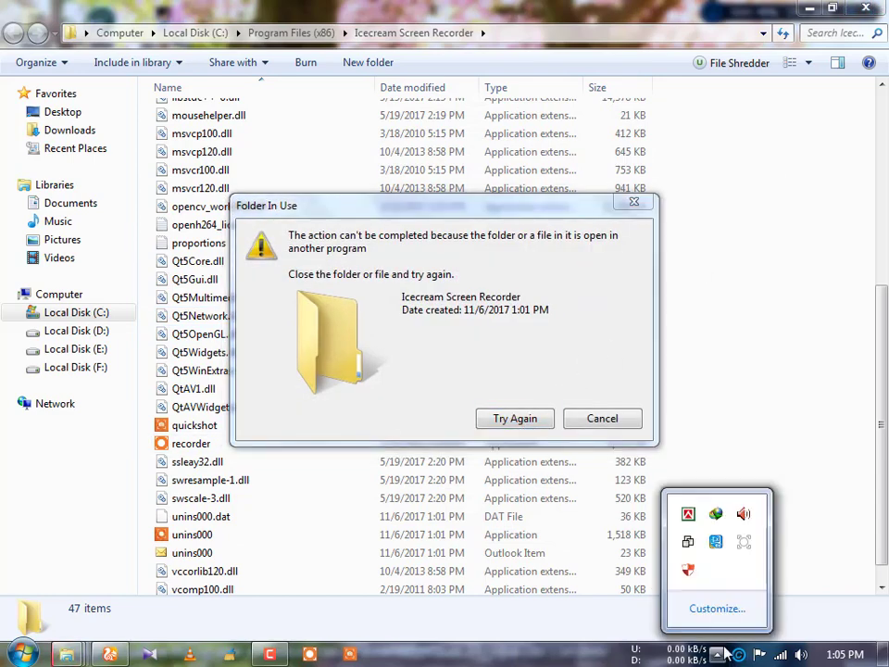
right_click(745, 548)
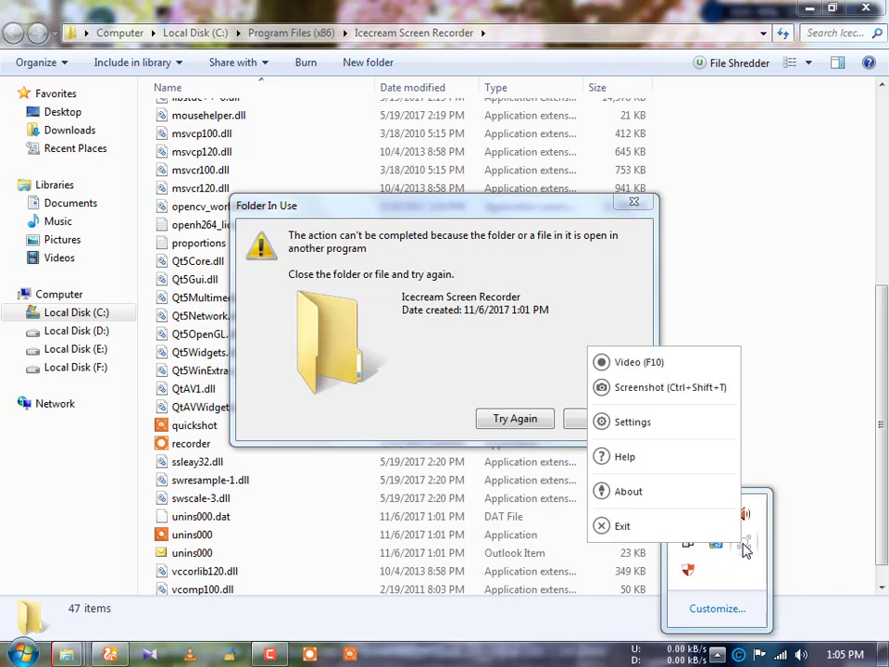
click(660, 532)
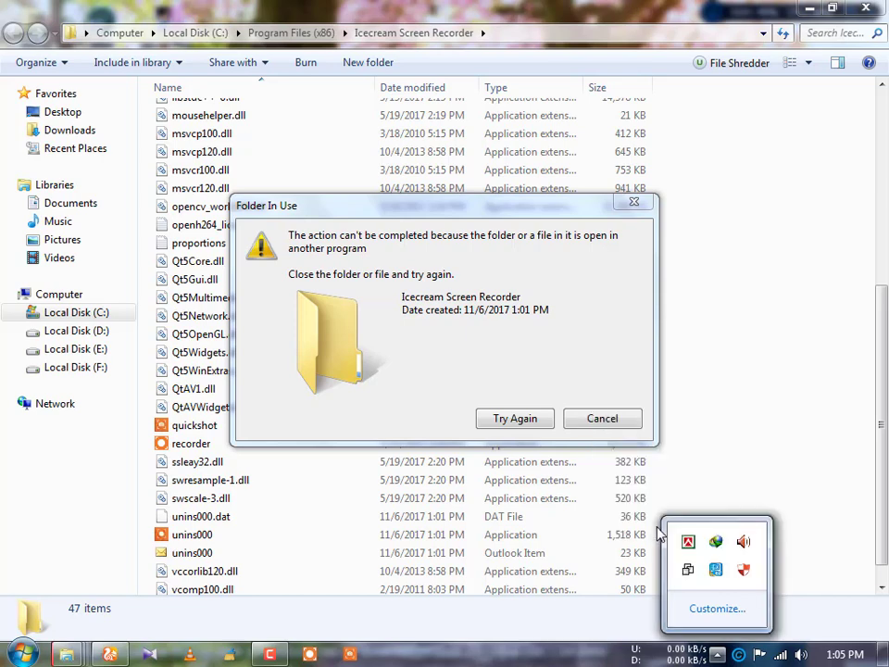
click(518, 420)
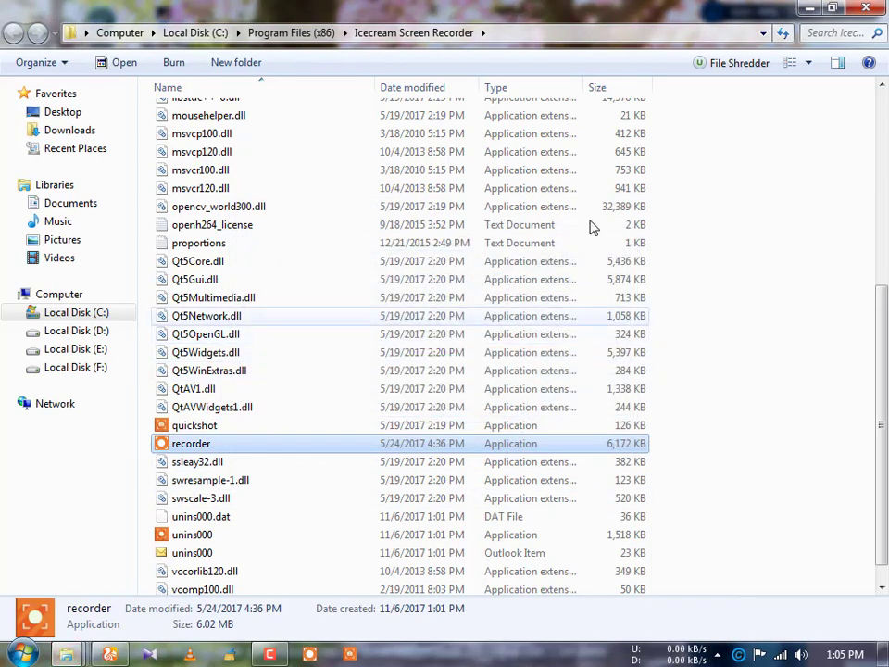
- Show the desktop and refresh it several times
key(super+d)
right_click(540, 105)
click(609, 153)
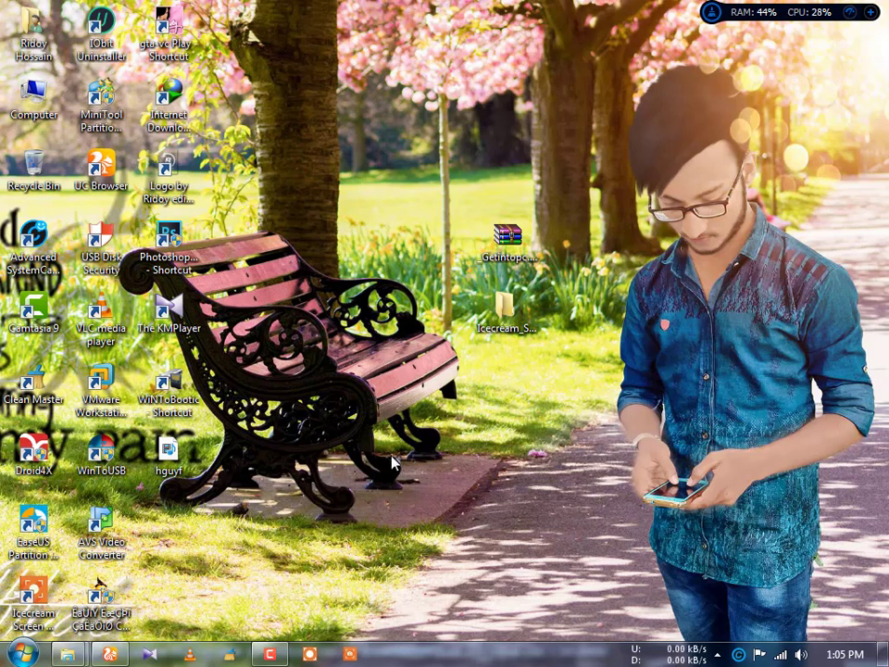
right_click(352, 281)
click(408, 333)
right_click(359, 290)
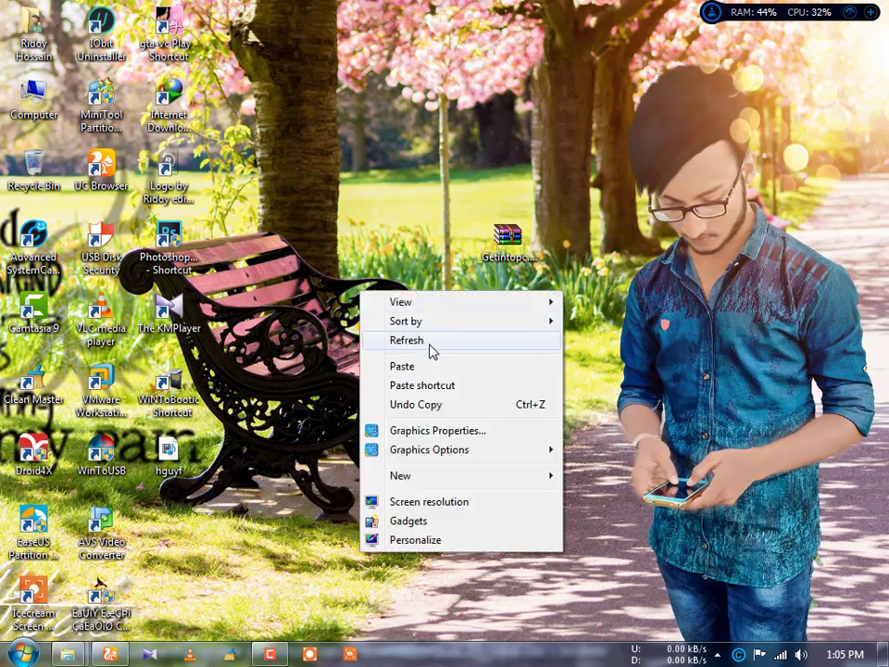
click(428, 342)
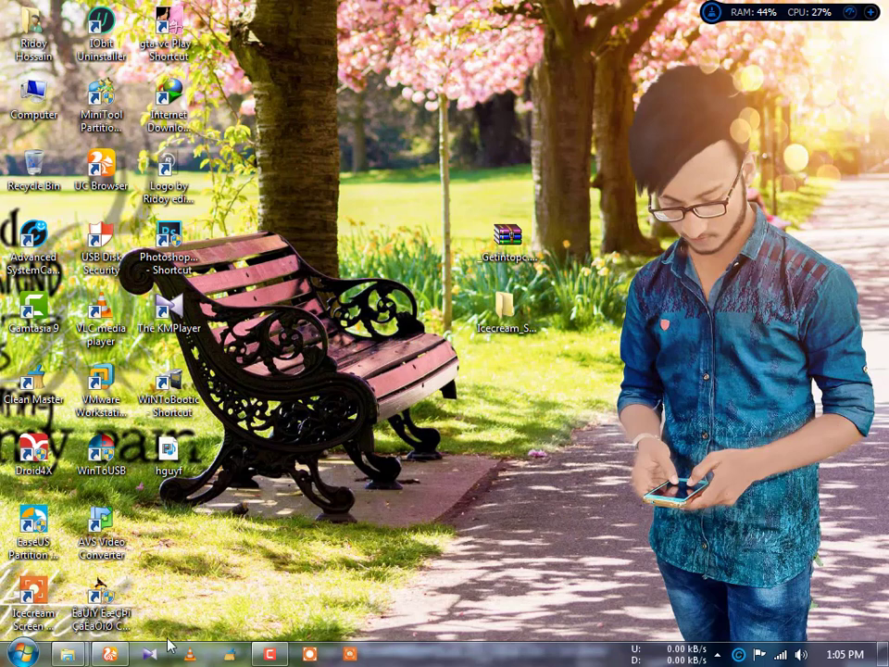
- Switch to UC Browser to view the Bangla Trix YouTube channel page, and minimize the browser
click(112, 655)
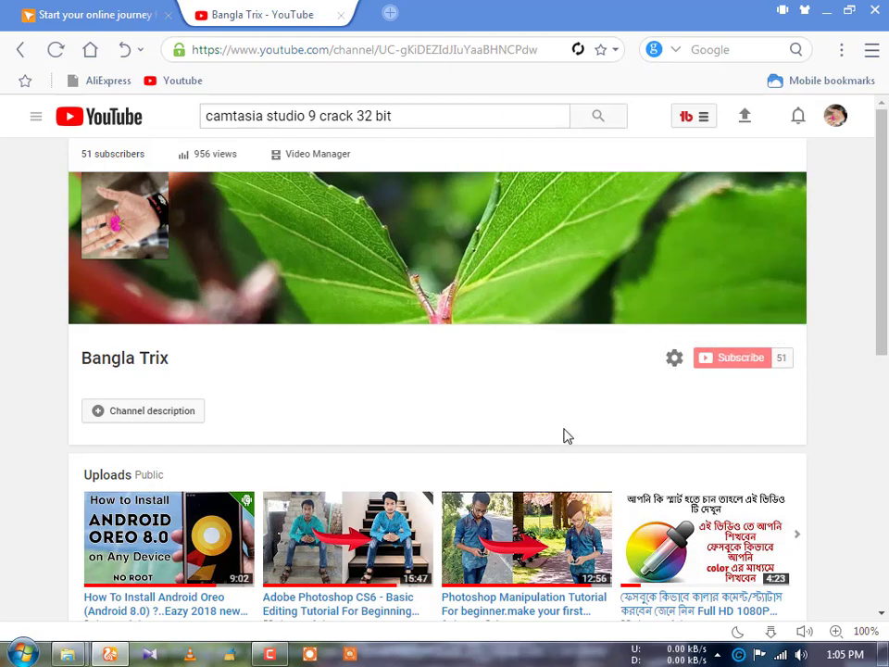
click(825, 10)
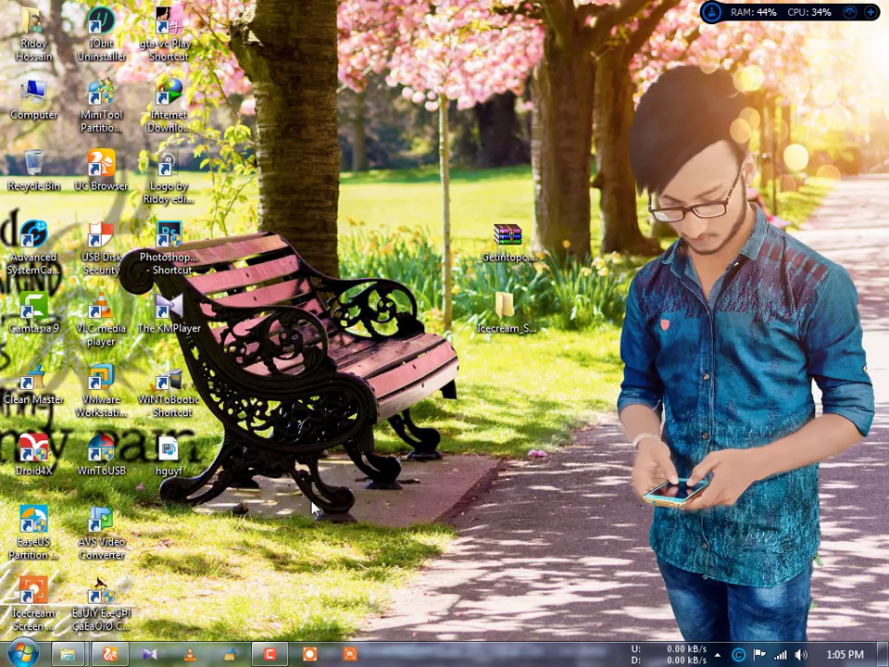